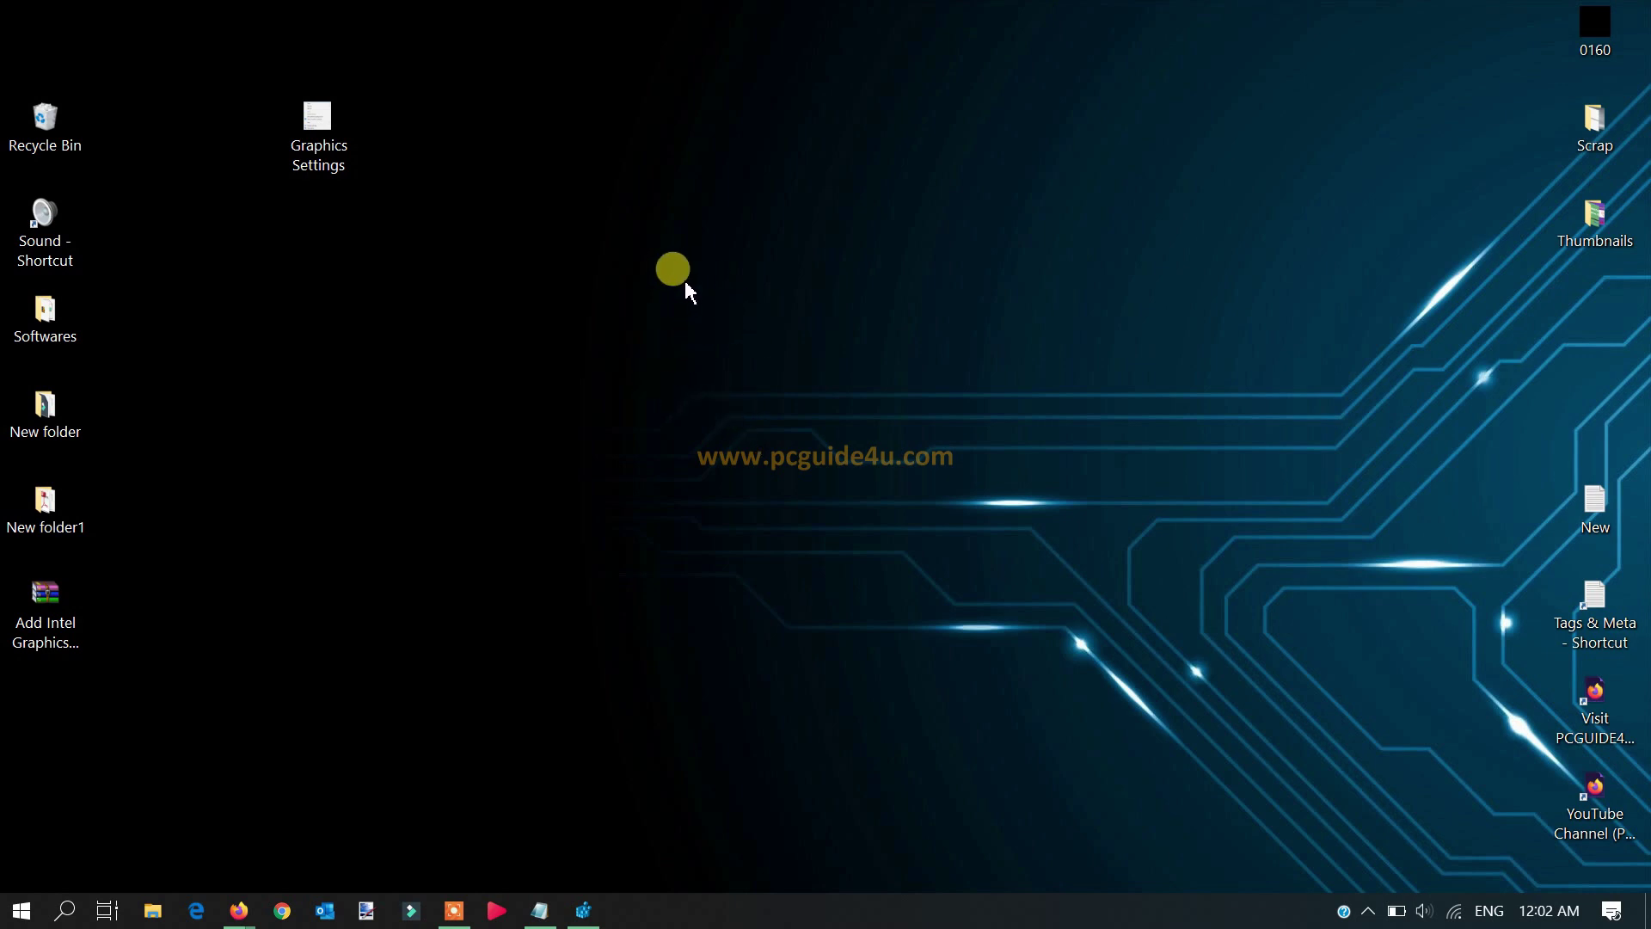
# Check the desktop right-click menu for Intel Graphics Settings and view the Graphics Settings reference screenshot
pyautogui.rightClick(687, 279)
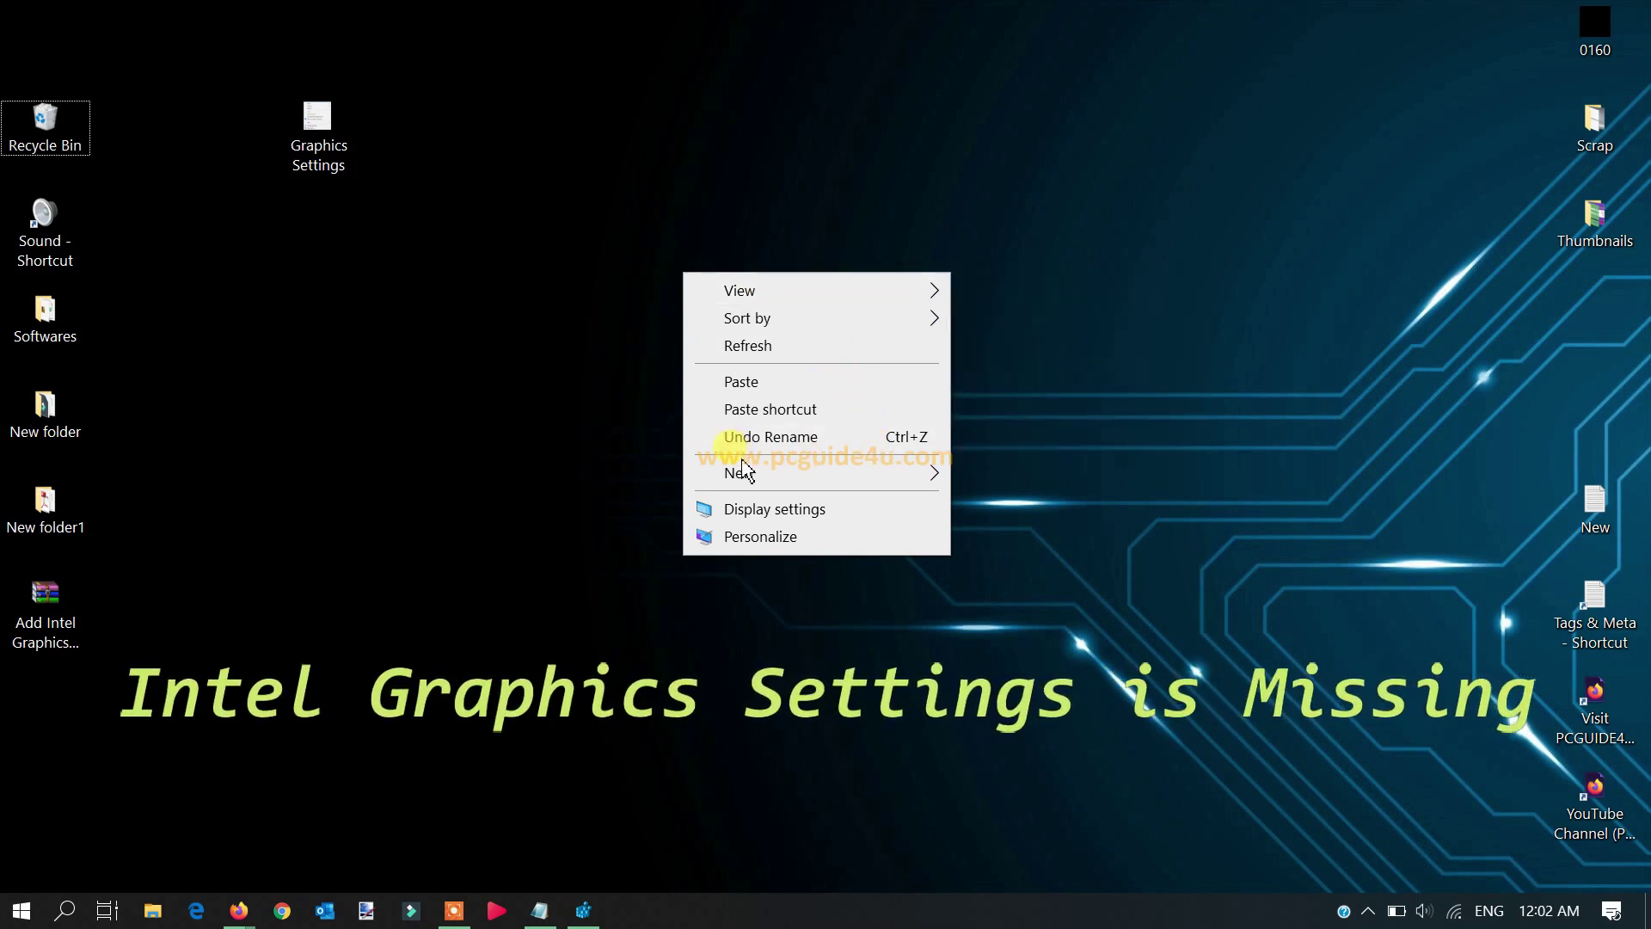
pyautogui.moveTo(859, 475)
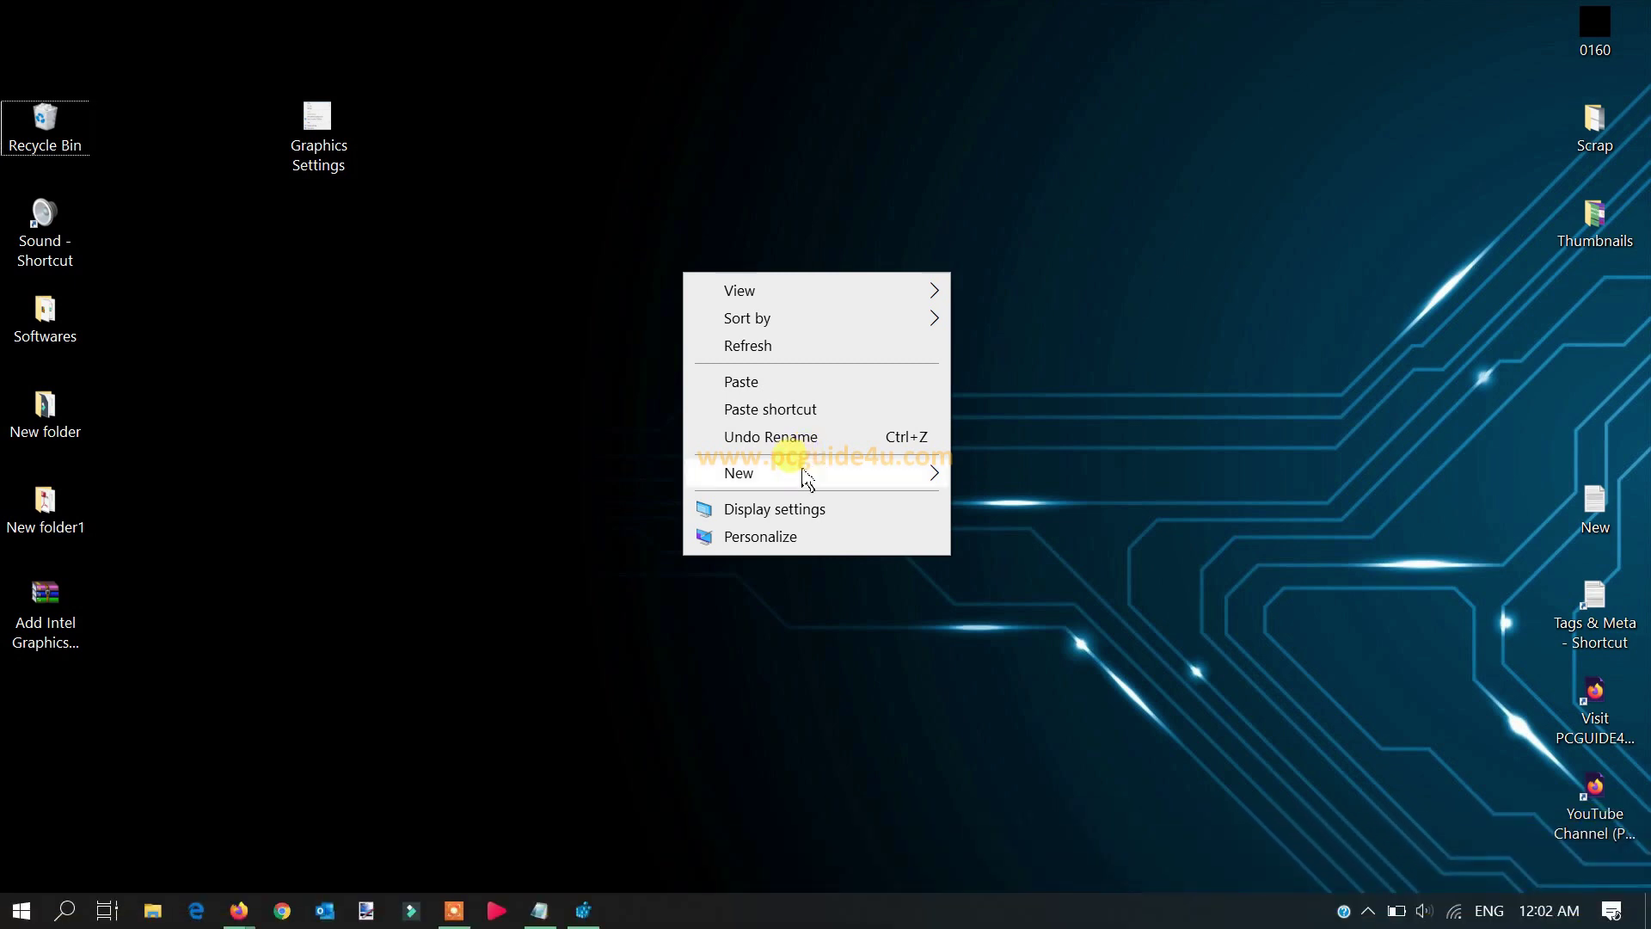
pyautogui.click(505, 346)
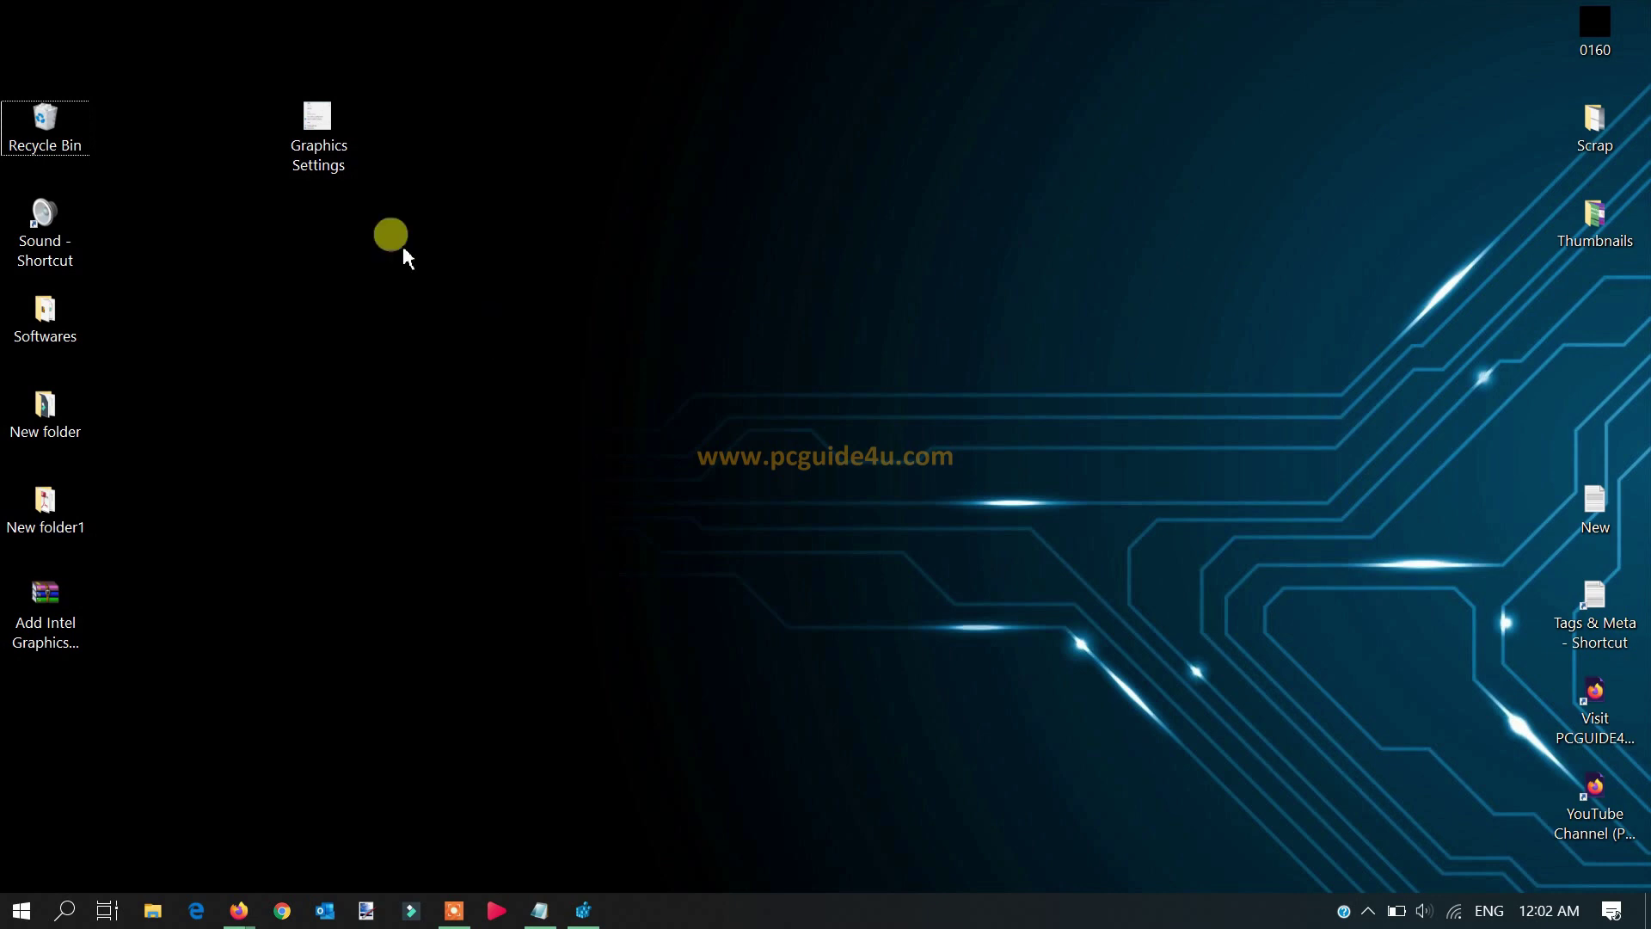
pyautogui.click(339, 161)
pyautogui.doubleClick(338, 158)
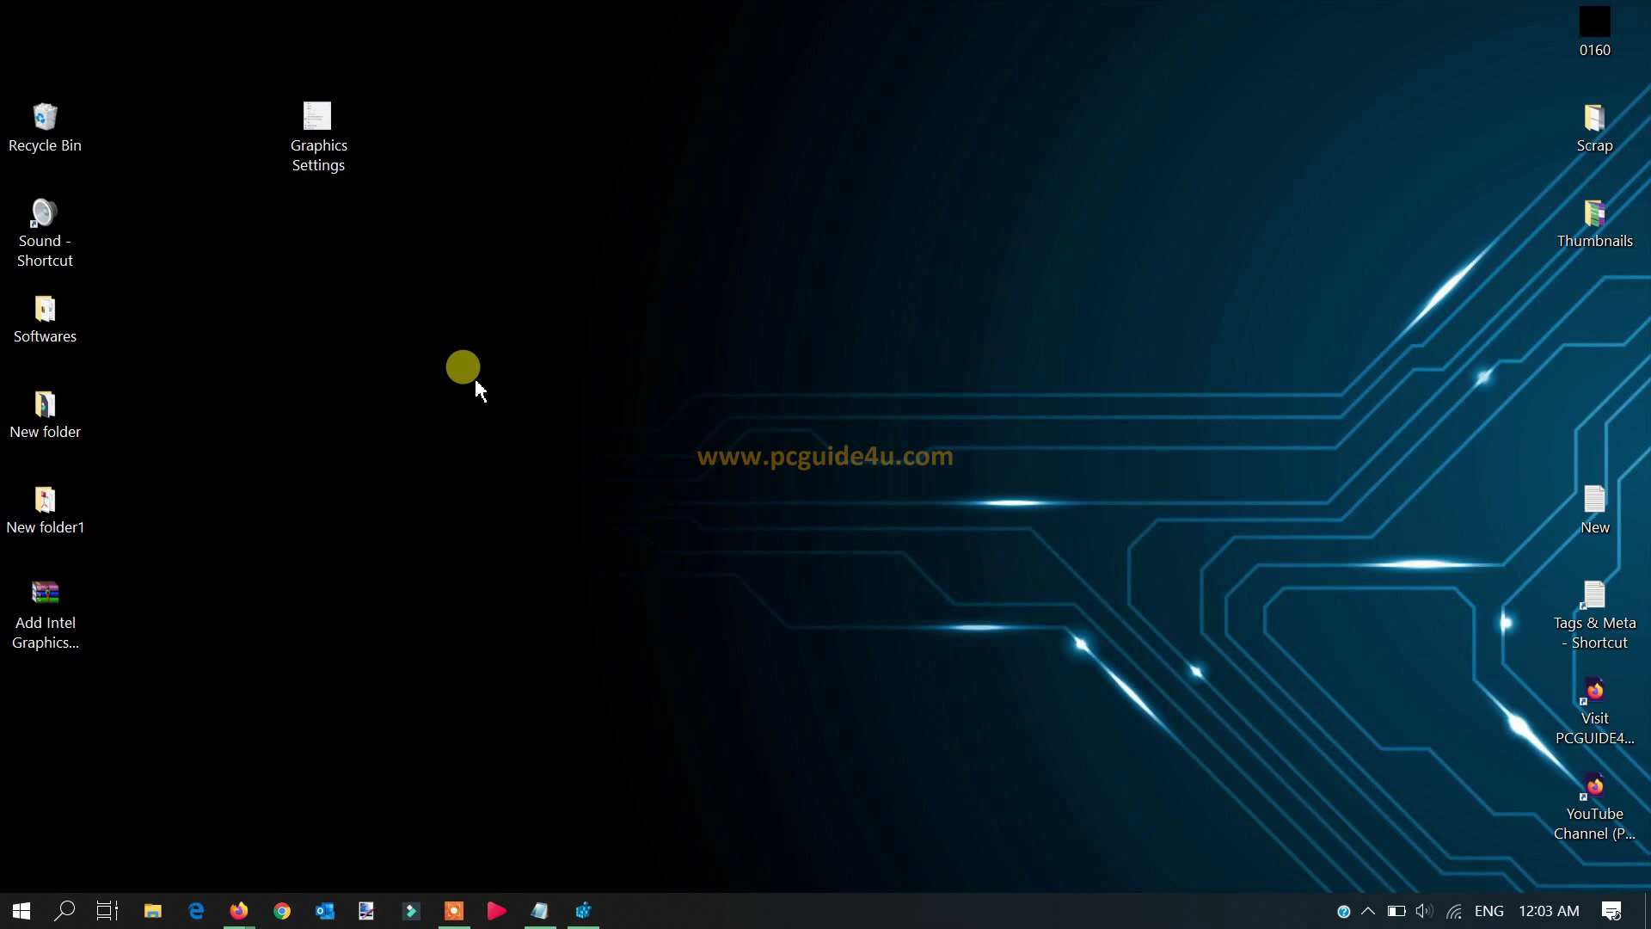
# In Registry Editor, review the ContextMenuHandlers keys: FileSyncEx, New, Sharing and WorkFolders
pyautogui.click(588, 906)
pyautogui.click(594, 65)
pyautogui.moveTo(604, 64); pyautogui.dragTo(7, 65)
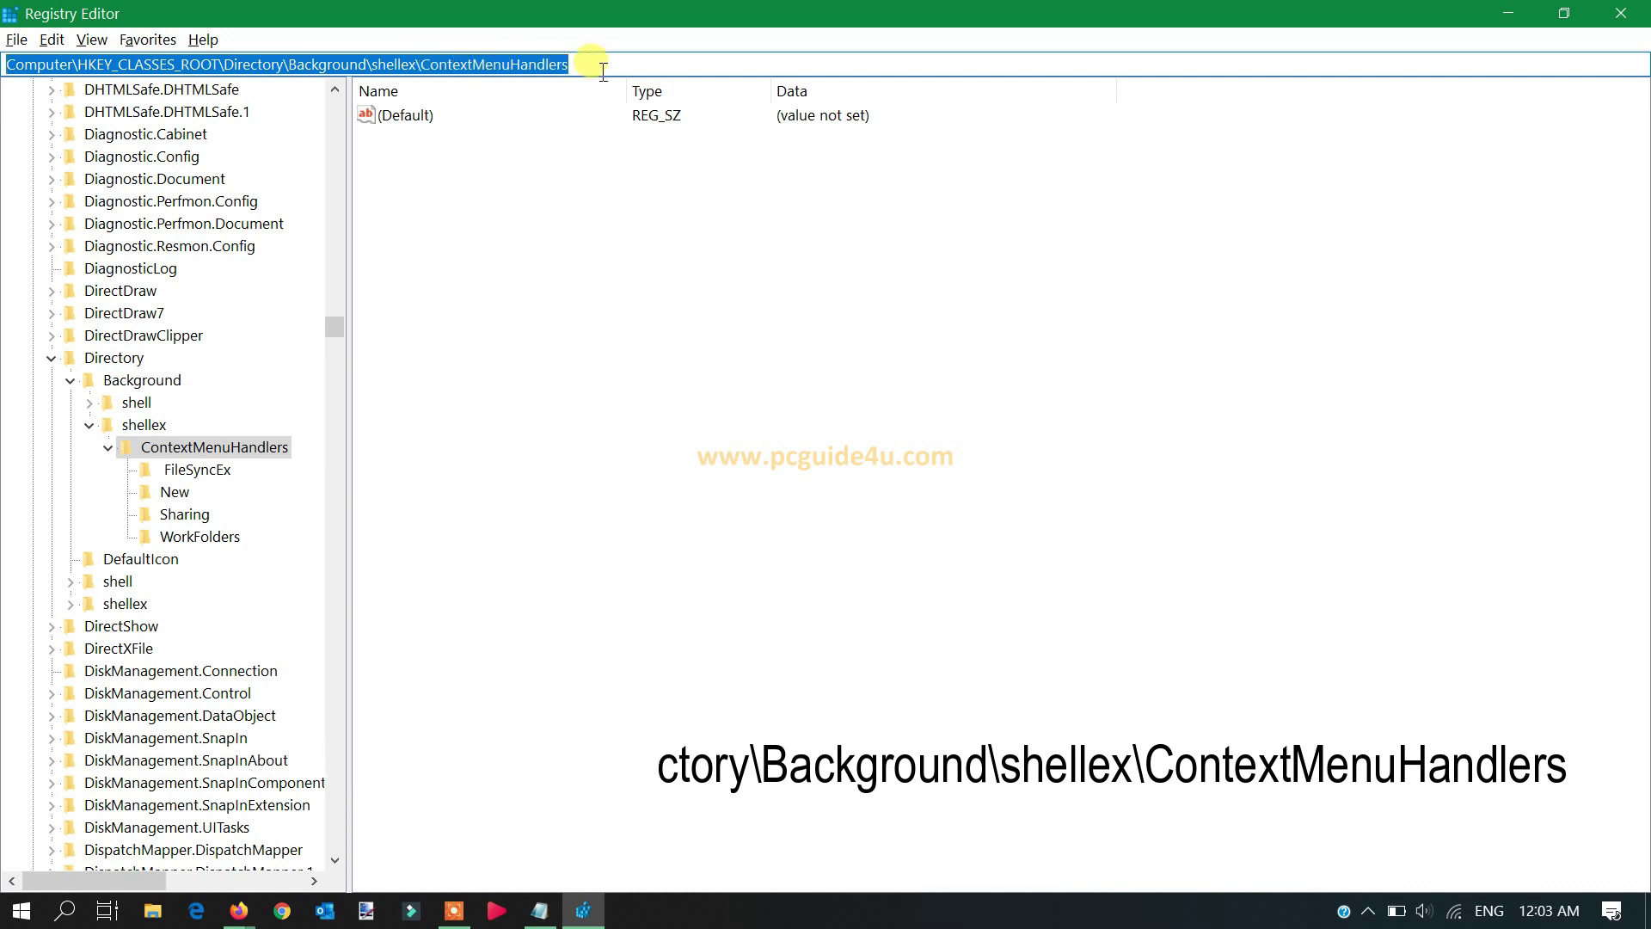
pyautogui.click(279, 451)
pyautogui.click(205, 472)
pyautogui.click(185, 492)
pyautogui.click(191, 516)
pyautogui.click(200, 540)
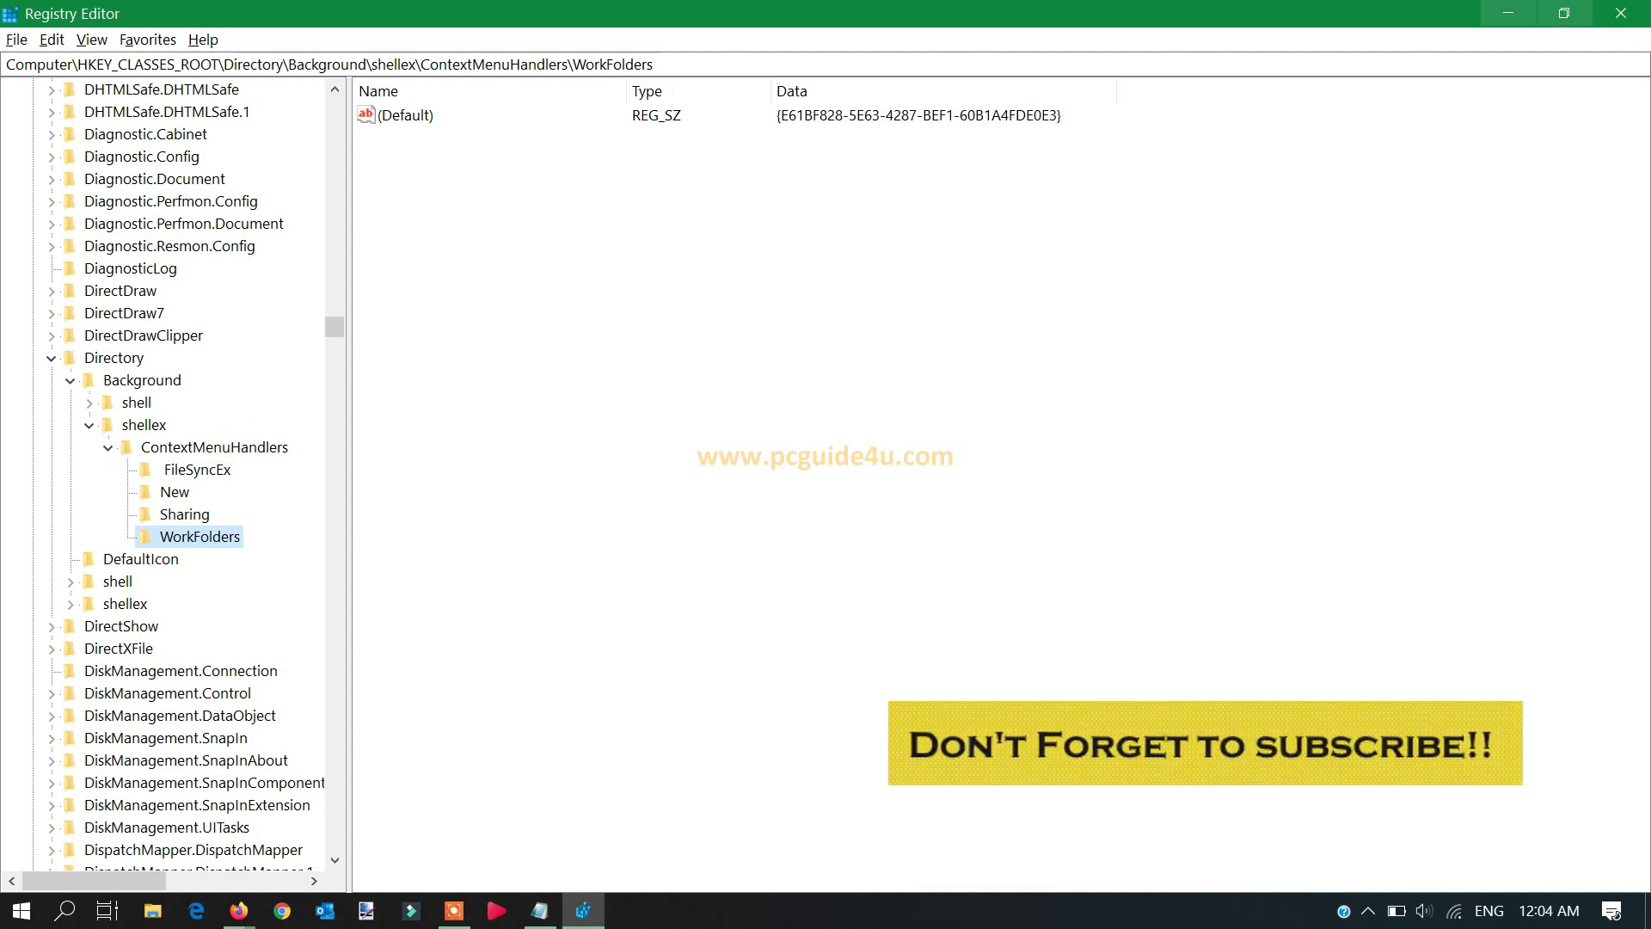
# Preview the Add Intel Graphics Settings archive in WinRAR and place it under the Graphics Settings icon
pyautogui.click(1508, 13)
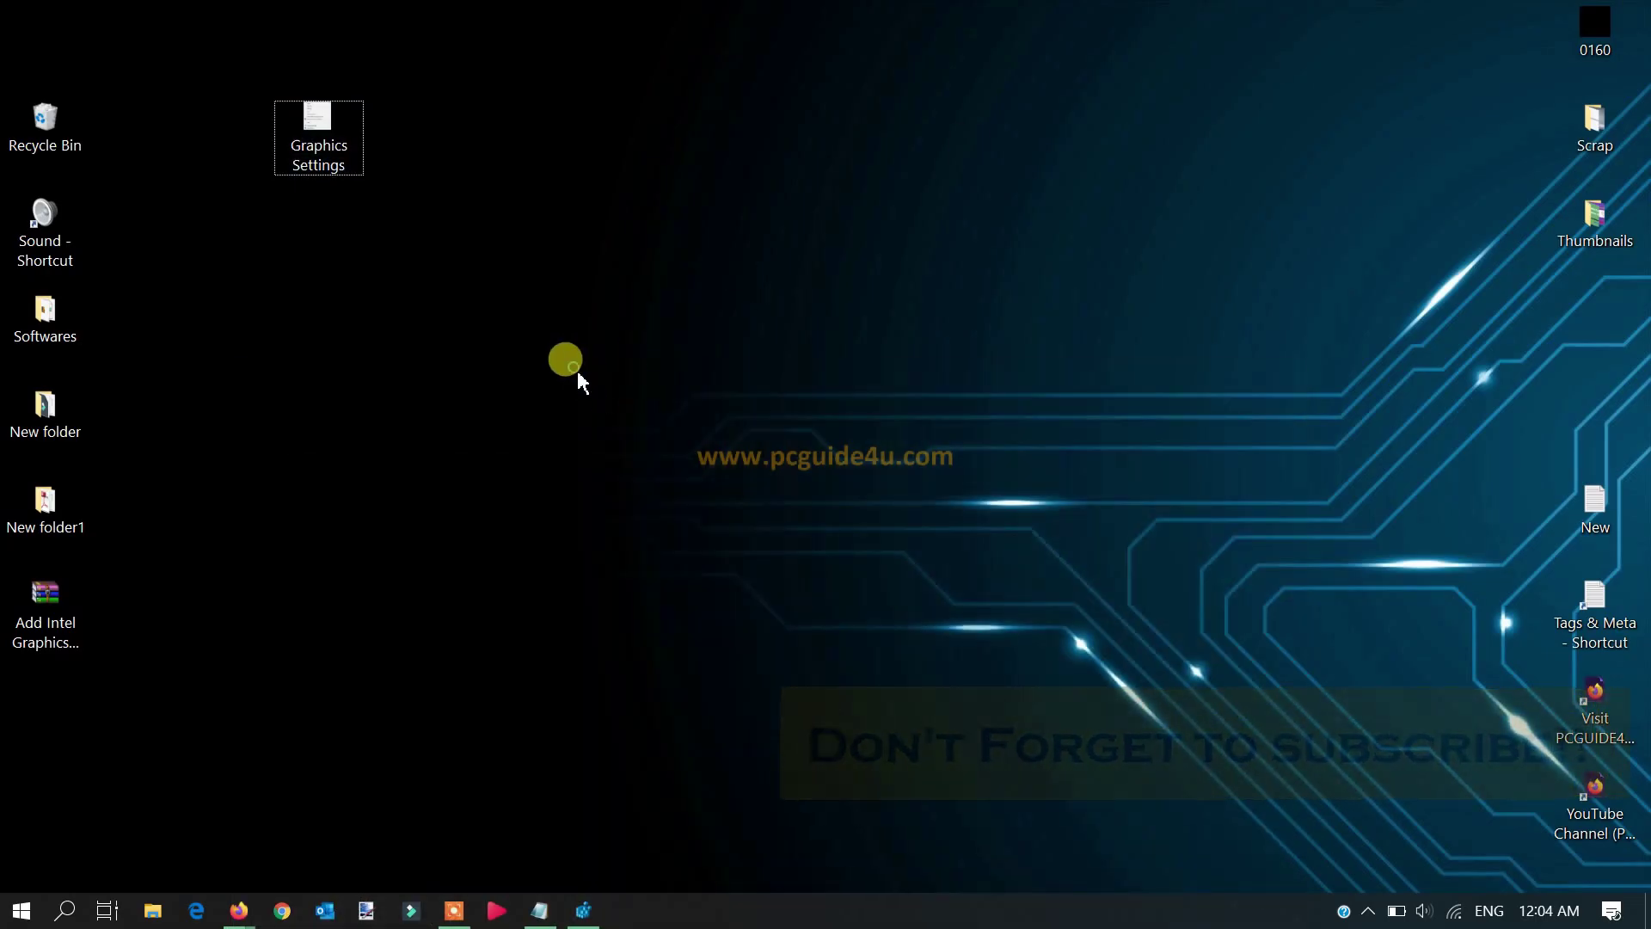
pyautogui.doubleClick(28, 622)
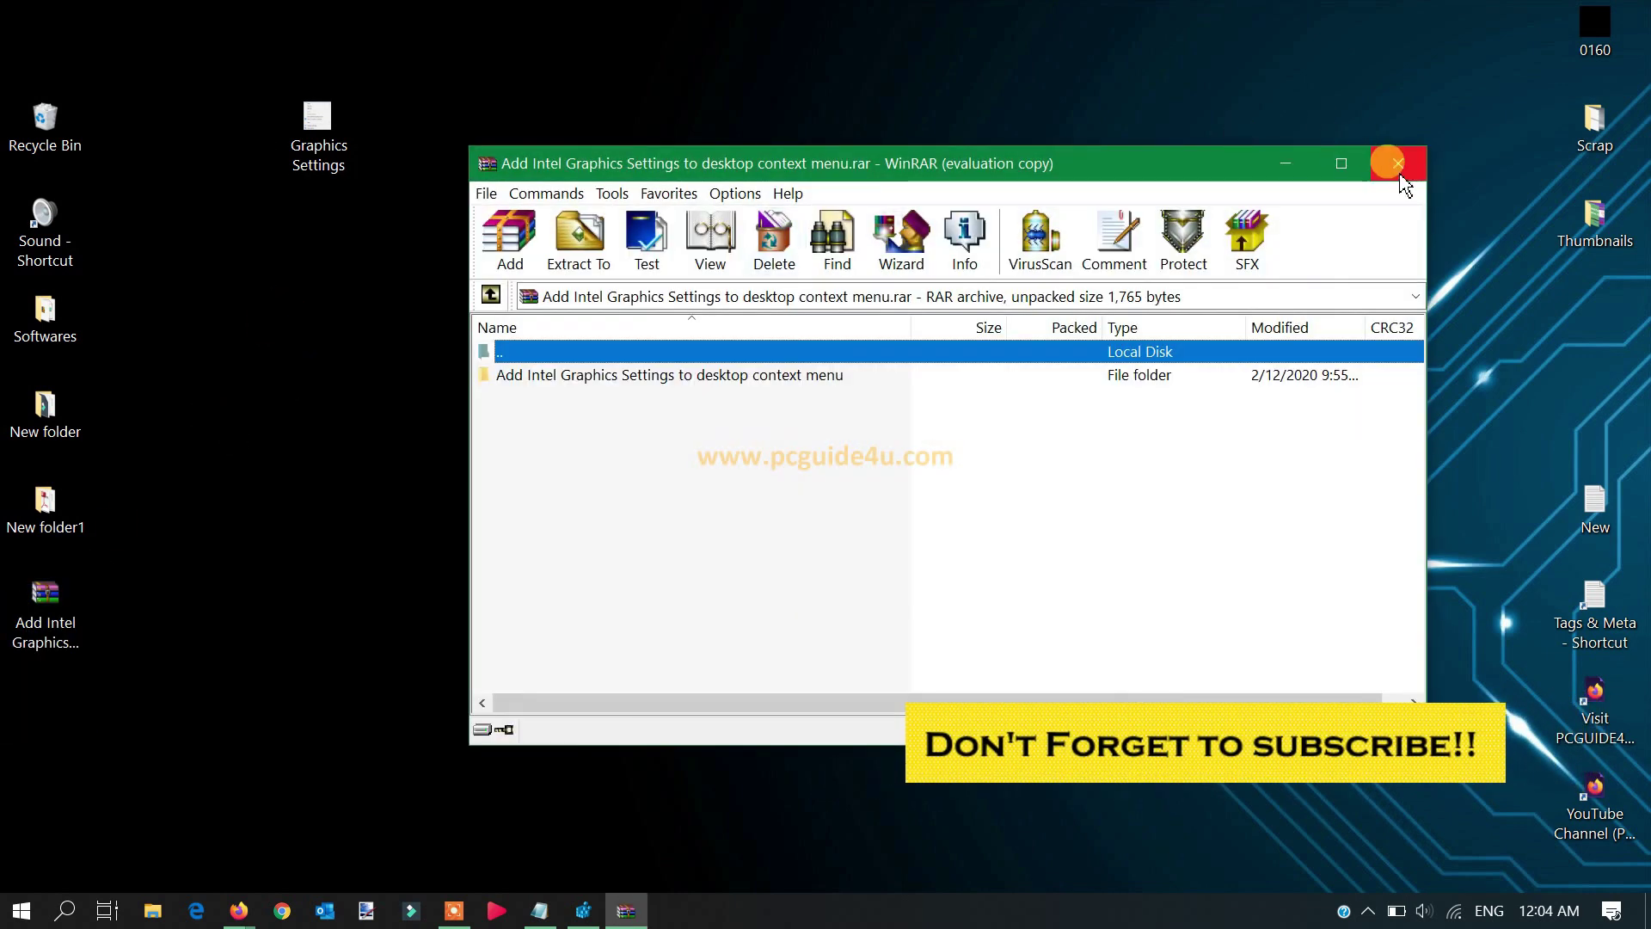
pyautogui.click(1400, 176)
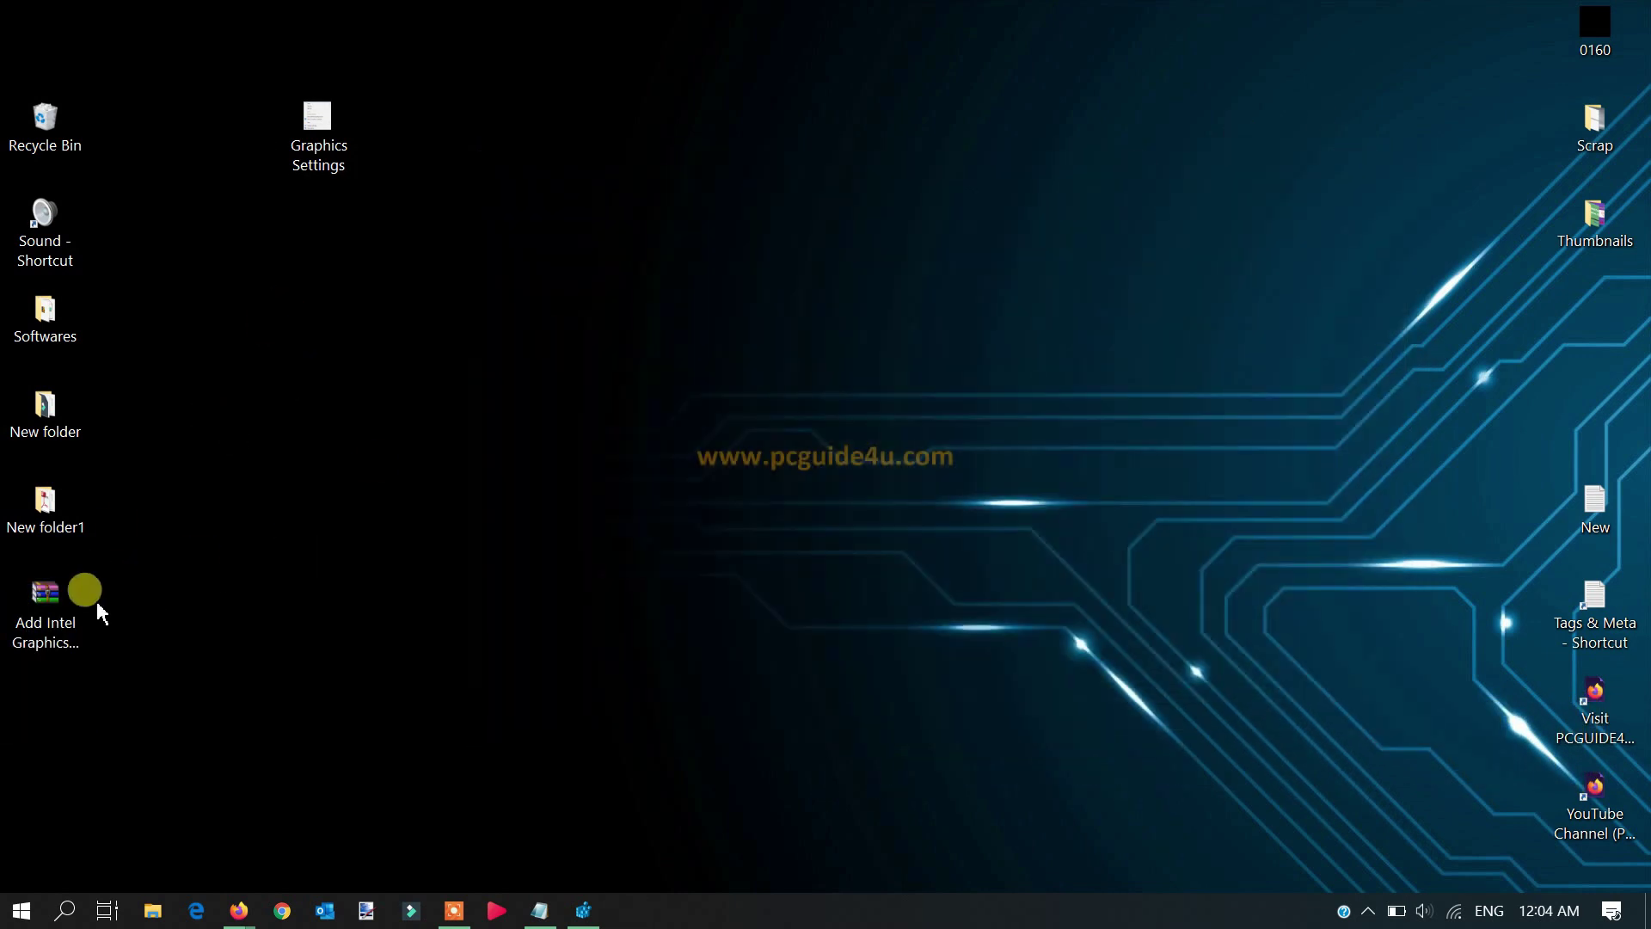
pyautogui.moveTo(50, 615); pyautogui.dragTo(329, 309)
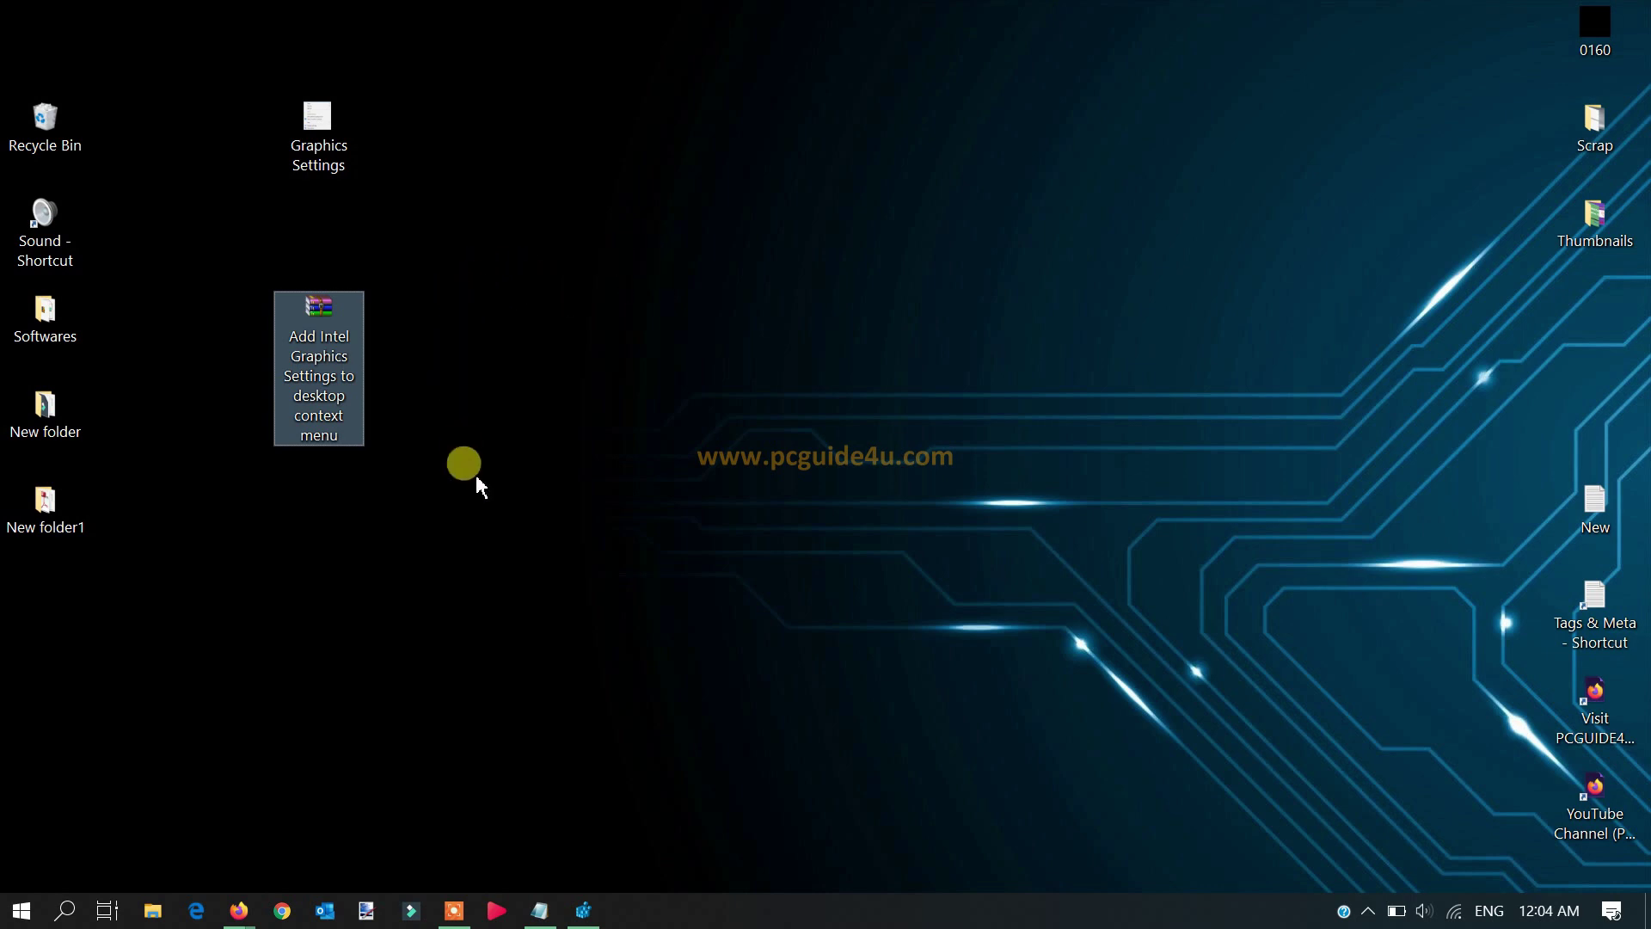
# Extract the archive onto the desktop with Extract Here and place the new folder beside it
pyautogui.rightClick(331, 357)
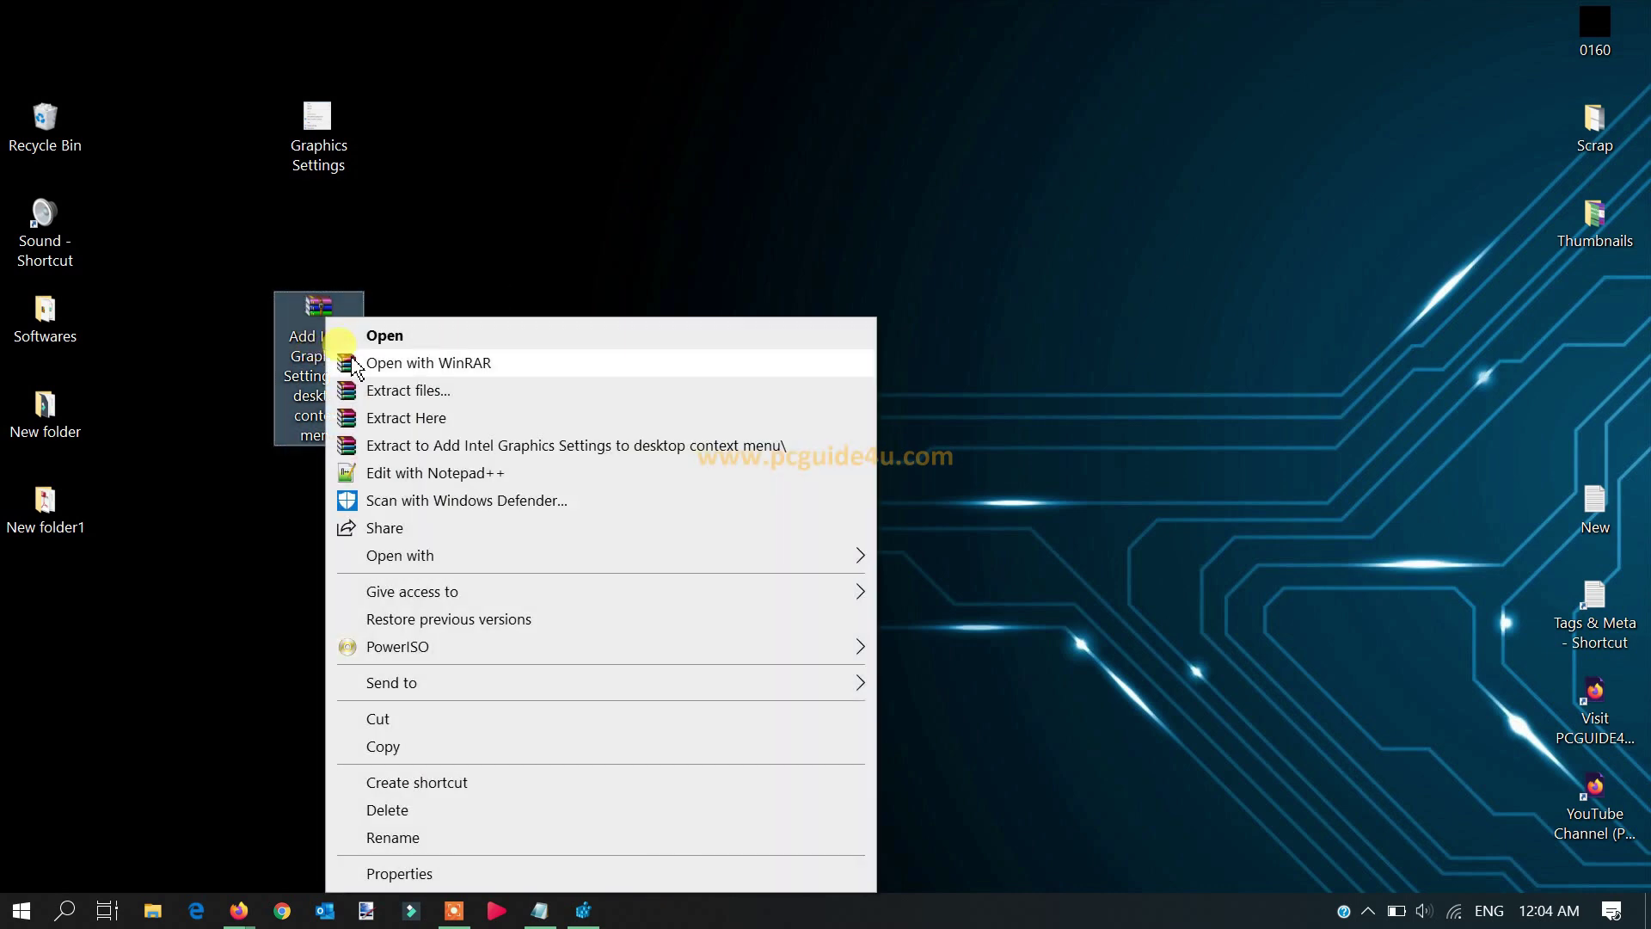
pyautogui.click(451, 420)
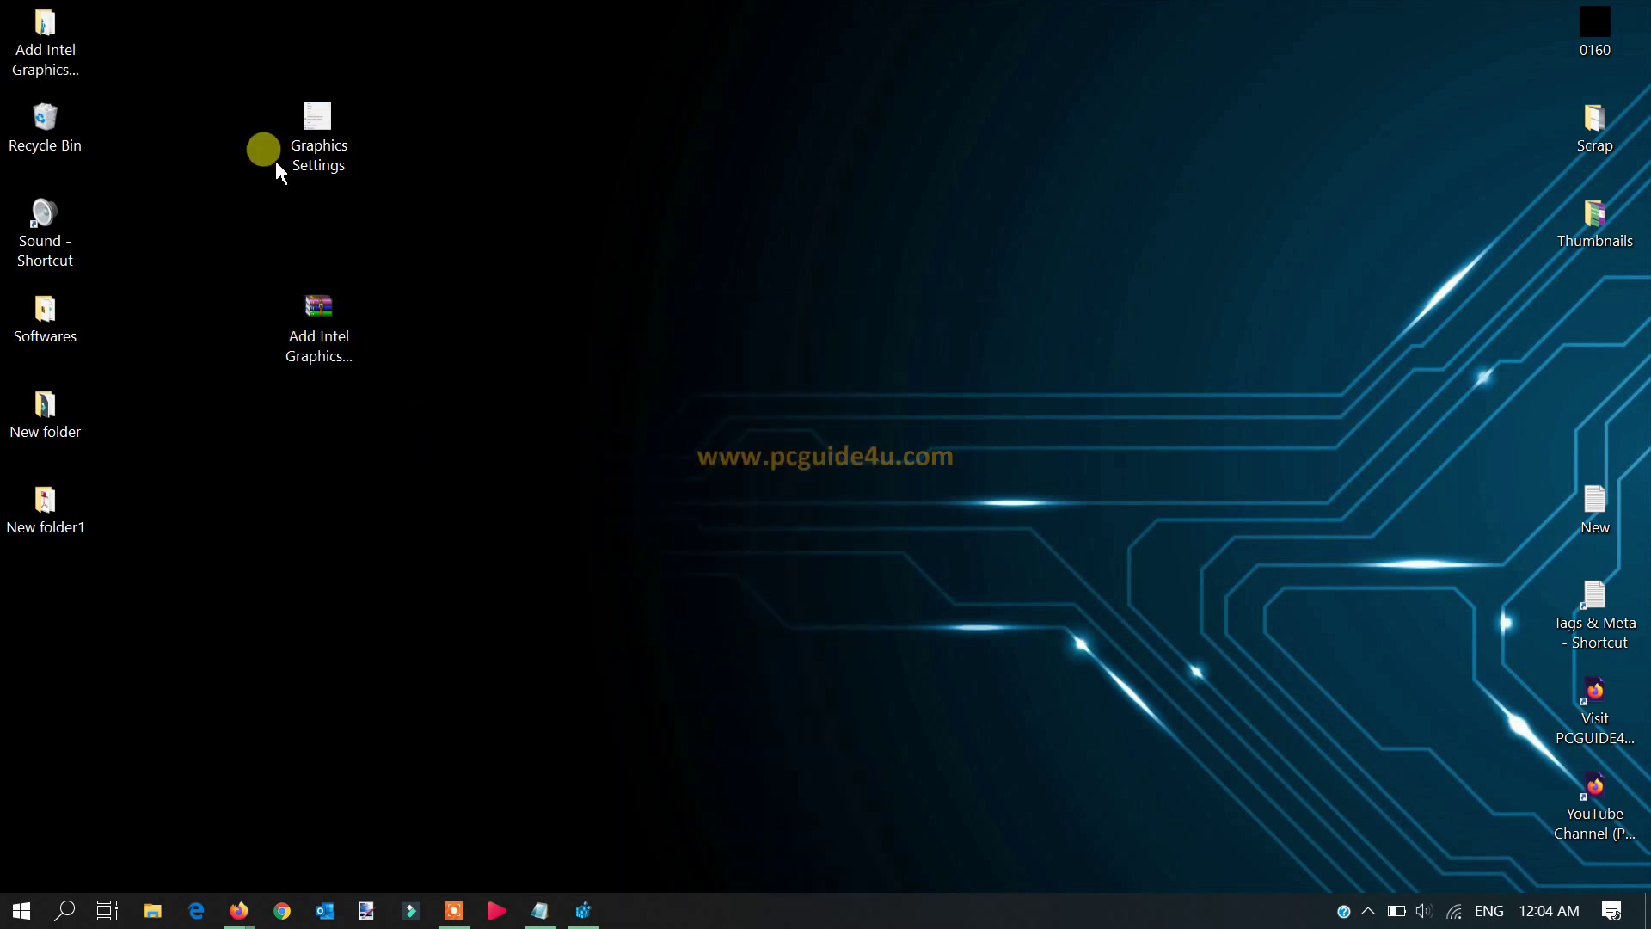
pyautogui.moveTo(44, 30); pyautogui.dragTo(469, 349)
pyautogui.click(662, 459)
pyautogui.click(508, 320)
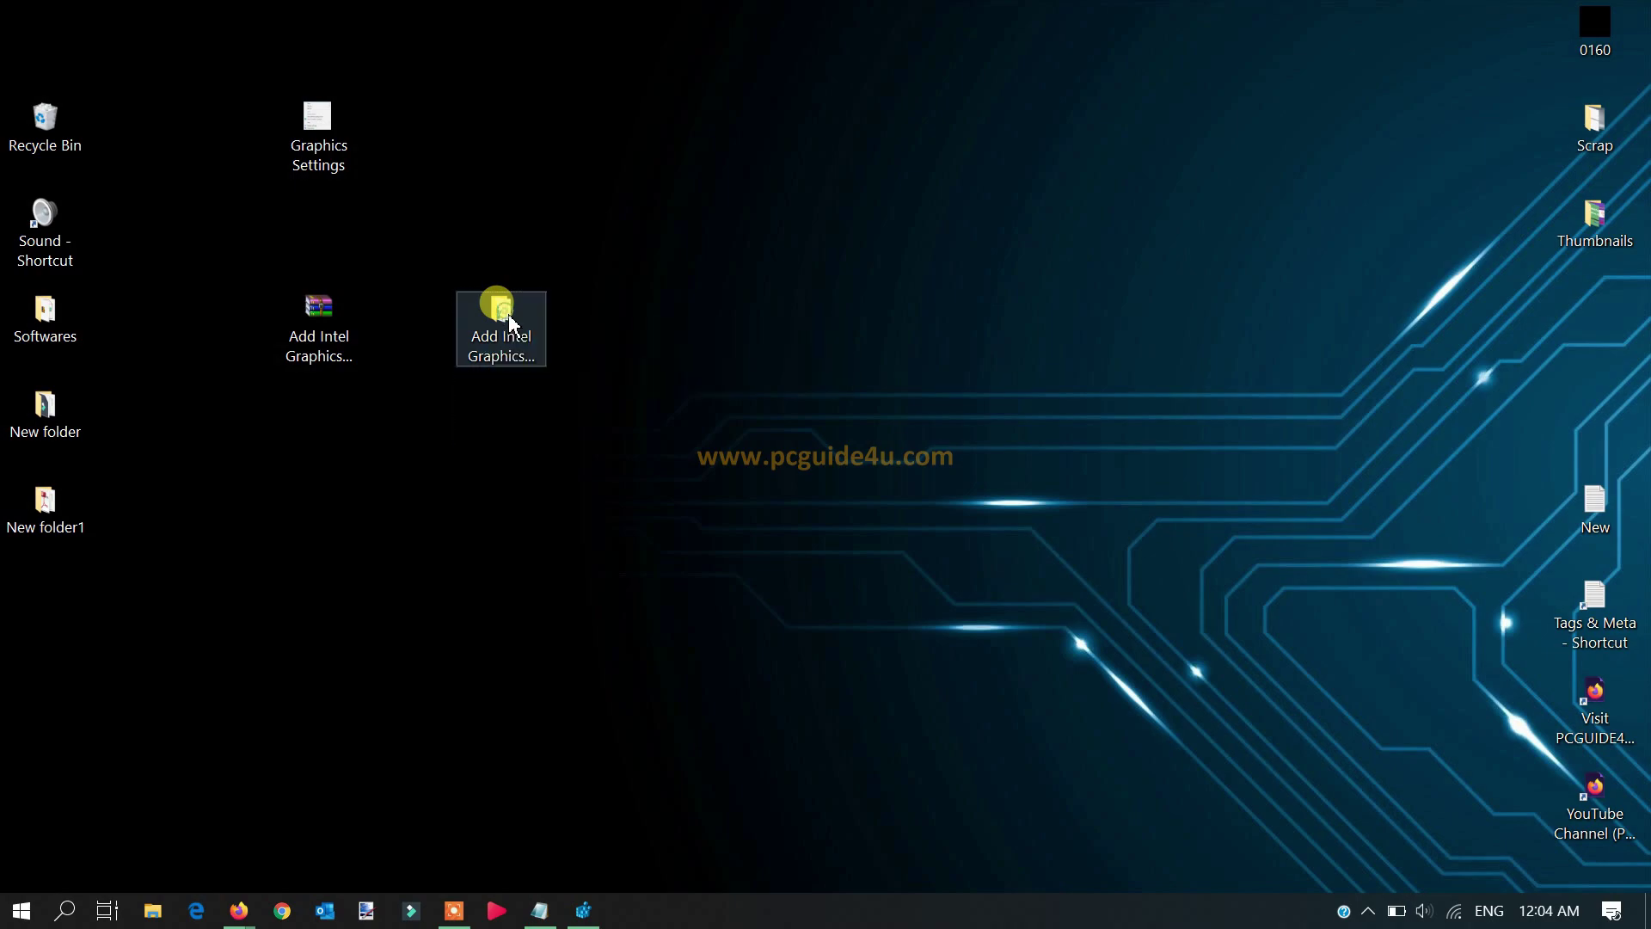
# Read the Installation Steps note in the extracted folder, then select the Add_Intel_Graphics_desktop_context_menu registry file
pyautogui.doubleClick(508, 320)
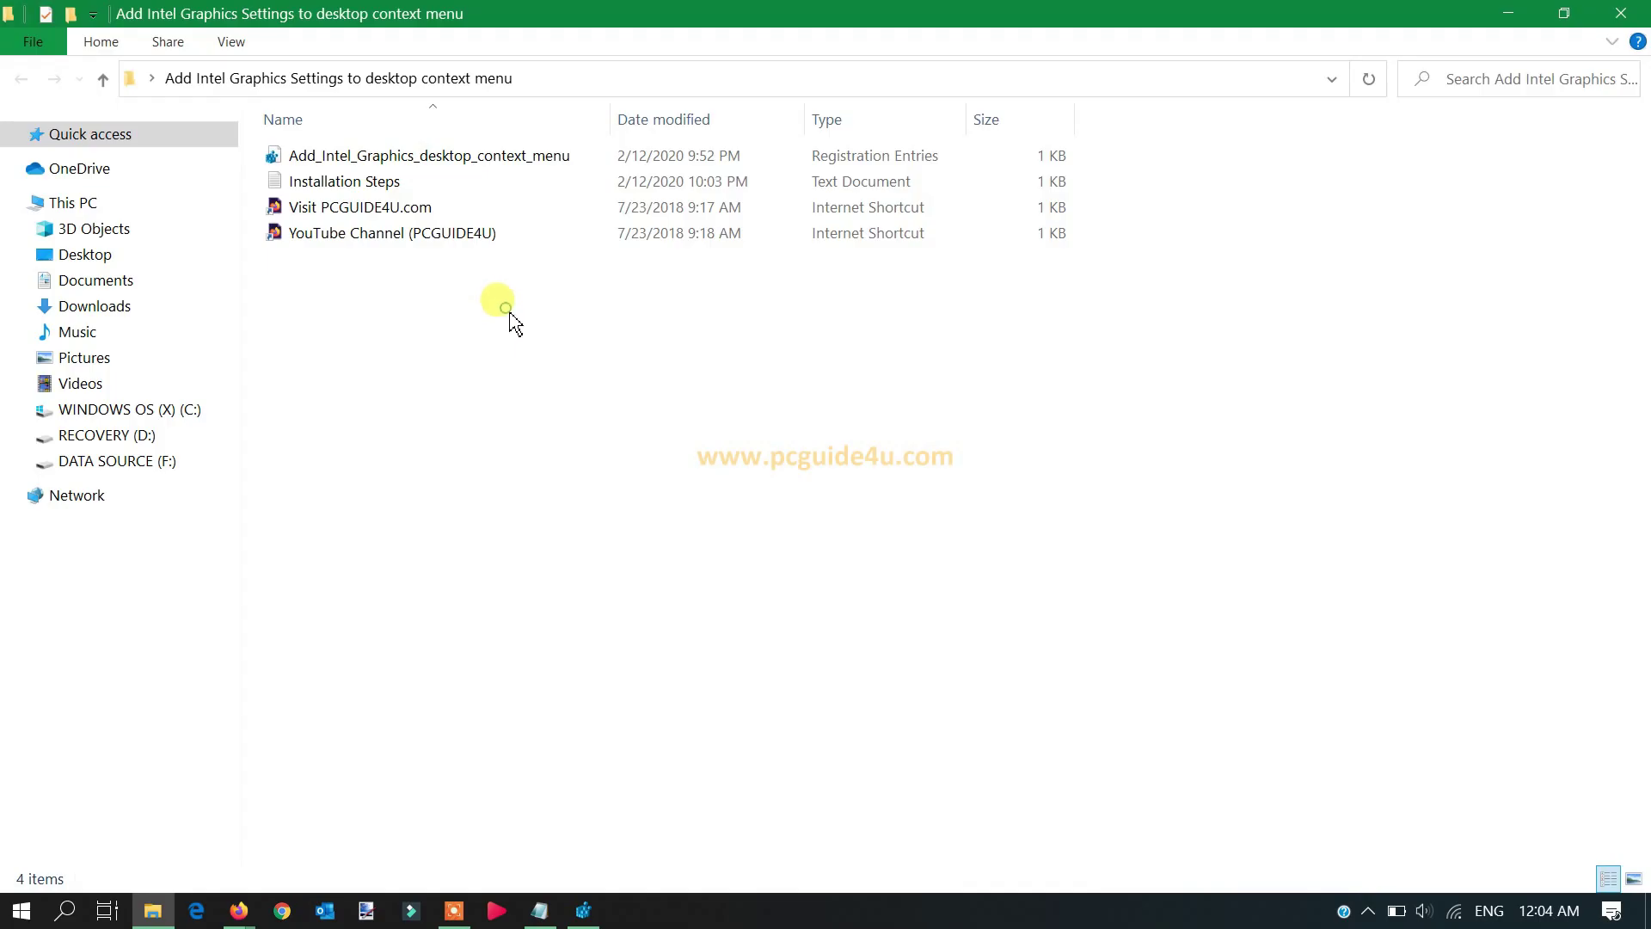
pyautogui.click(434, 158)
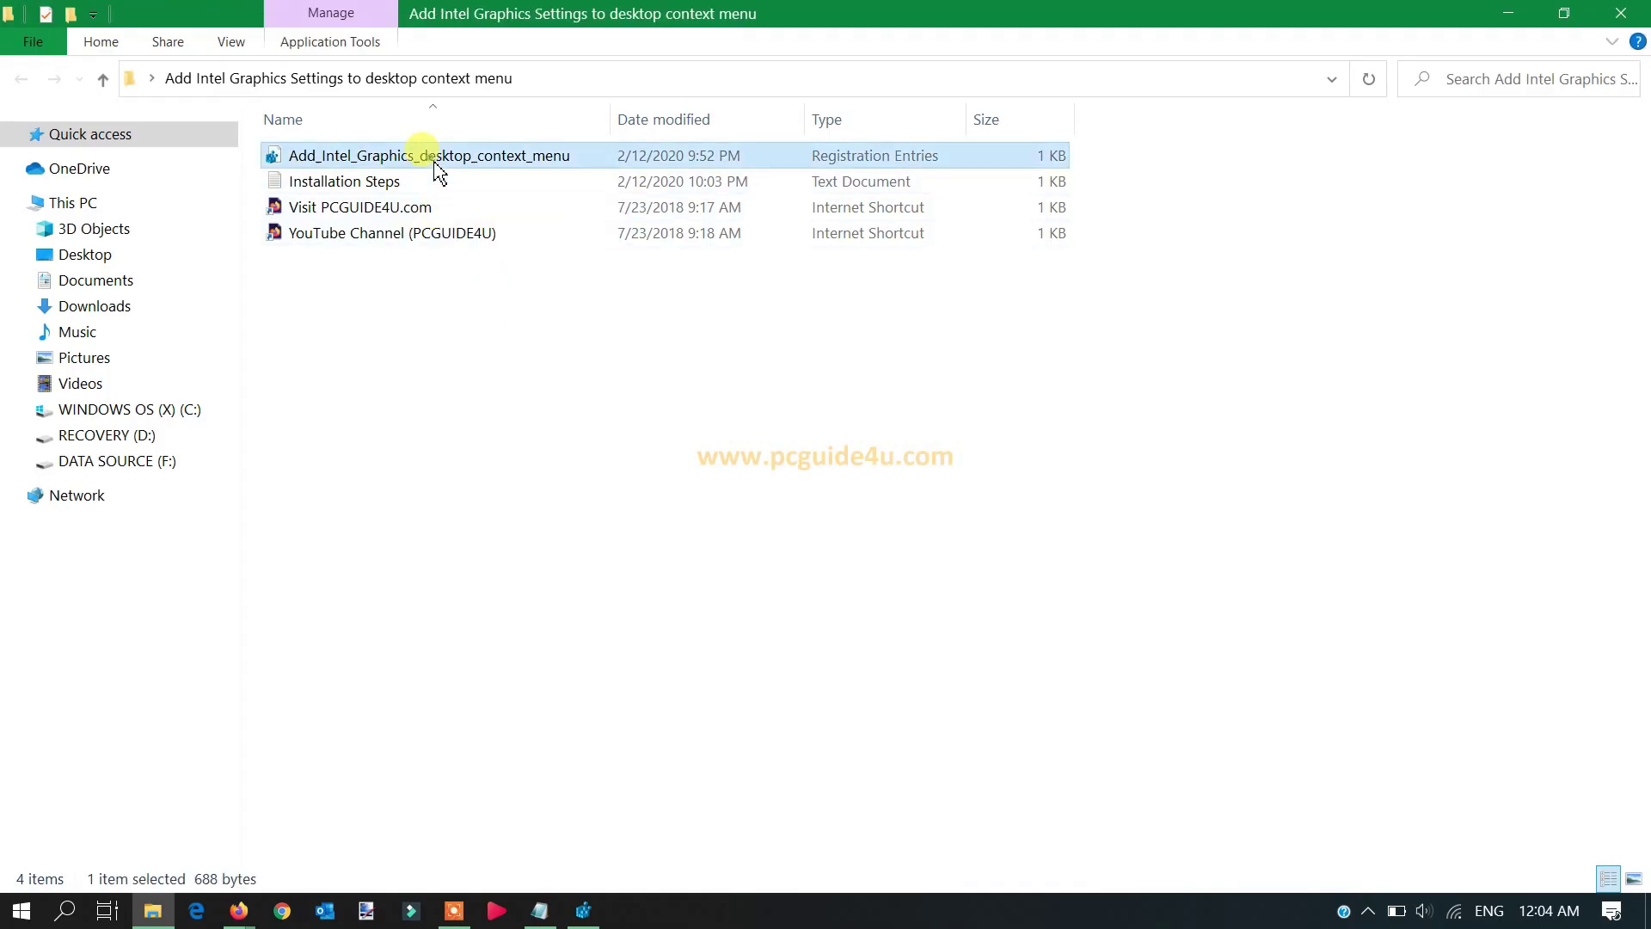
pyautogui.doubleClick(365, 187)
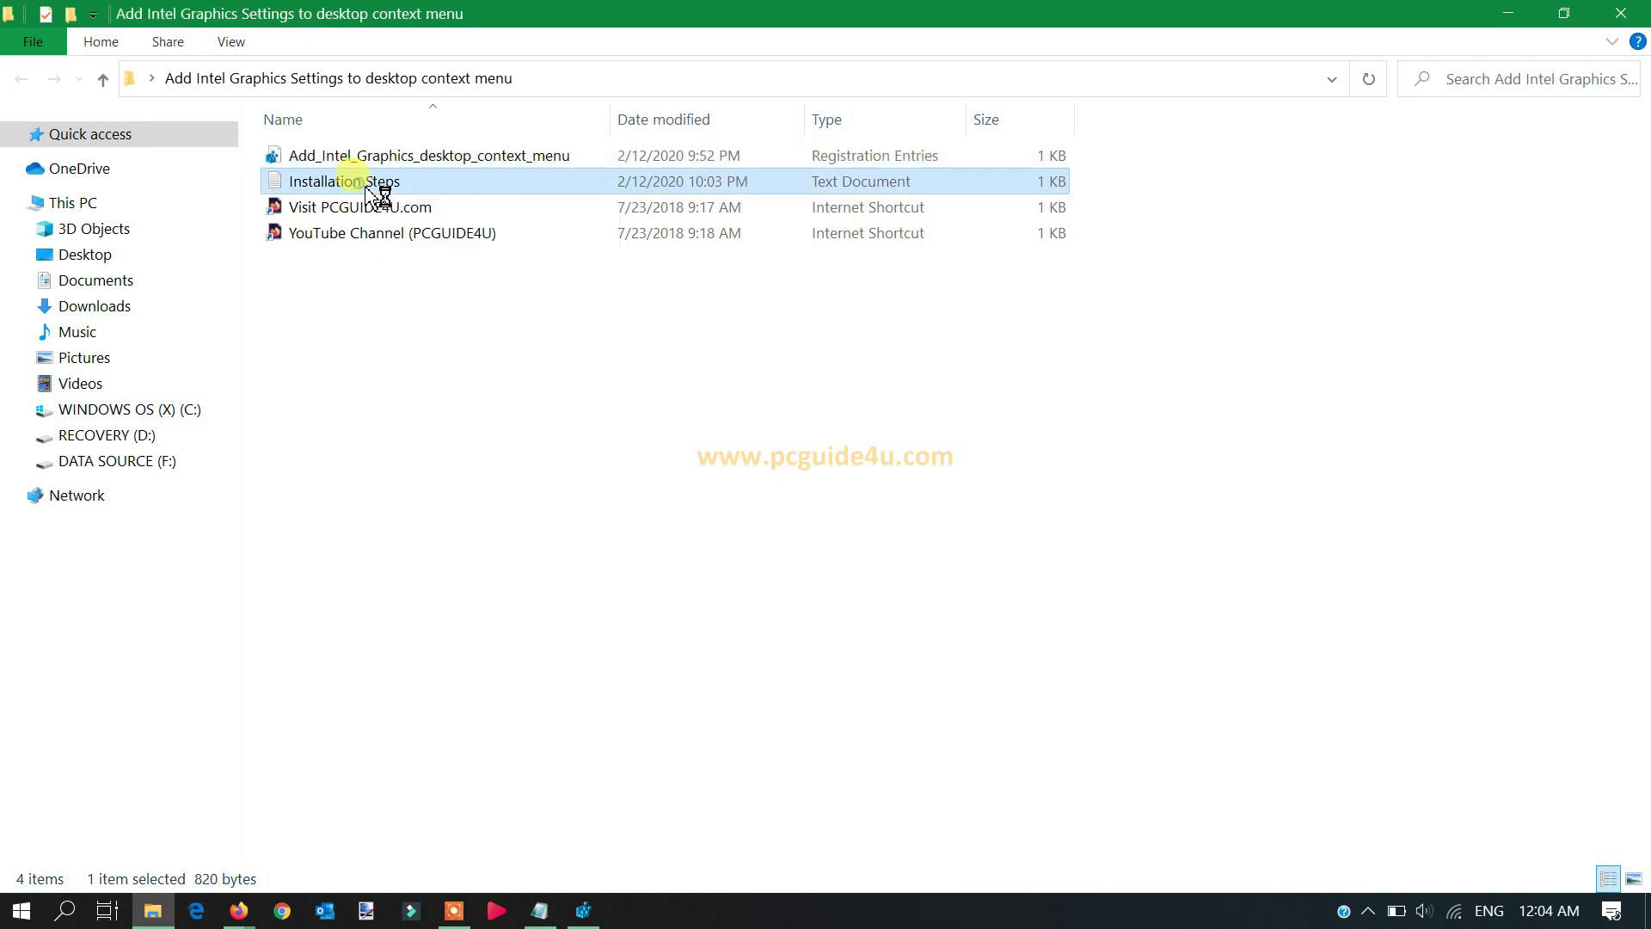
pyautogui.moveTo(838, 94); pyautogui.dragTo(1129, 67)
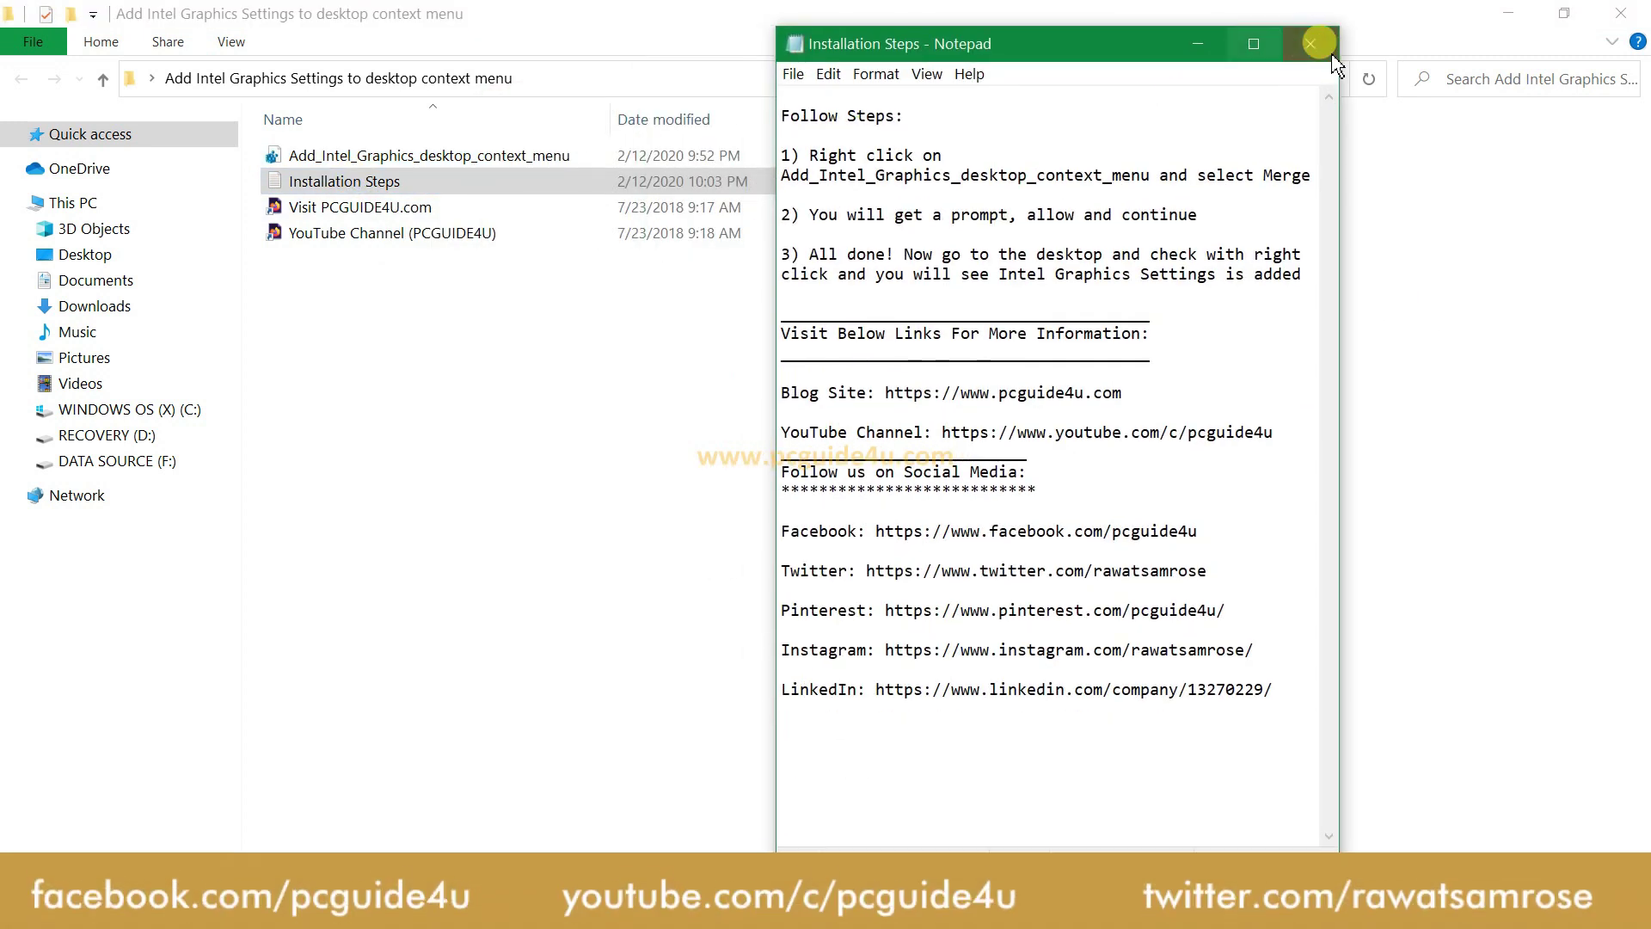
pyautogui.click(1289, 47)
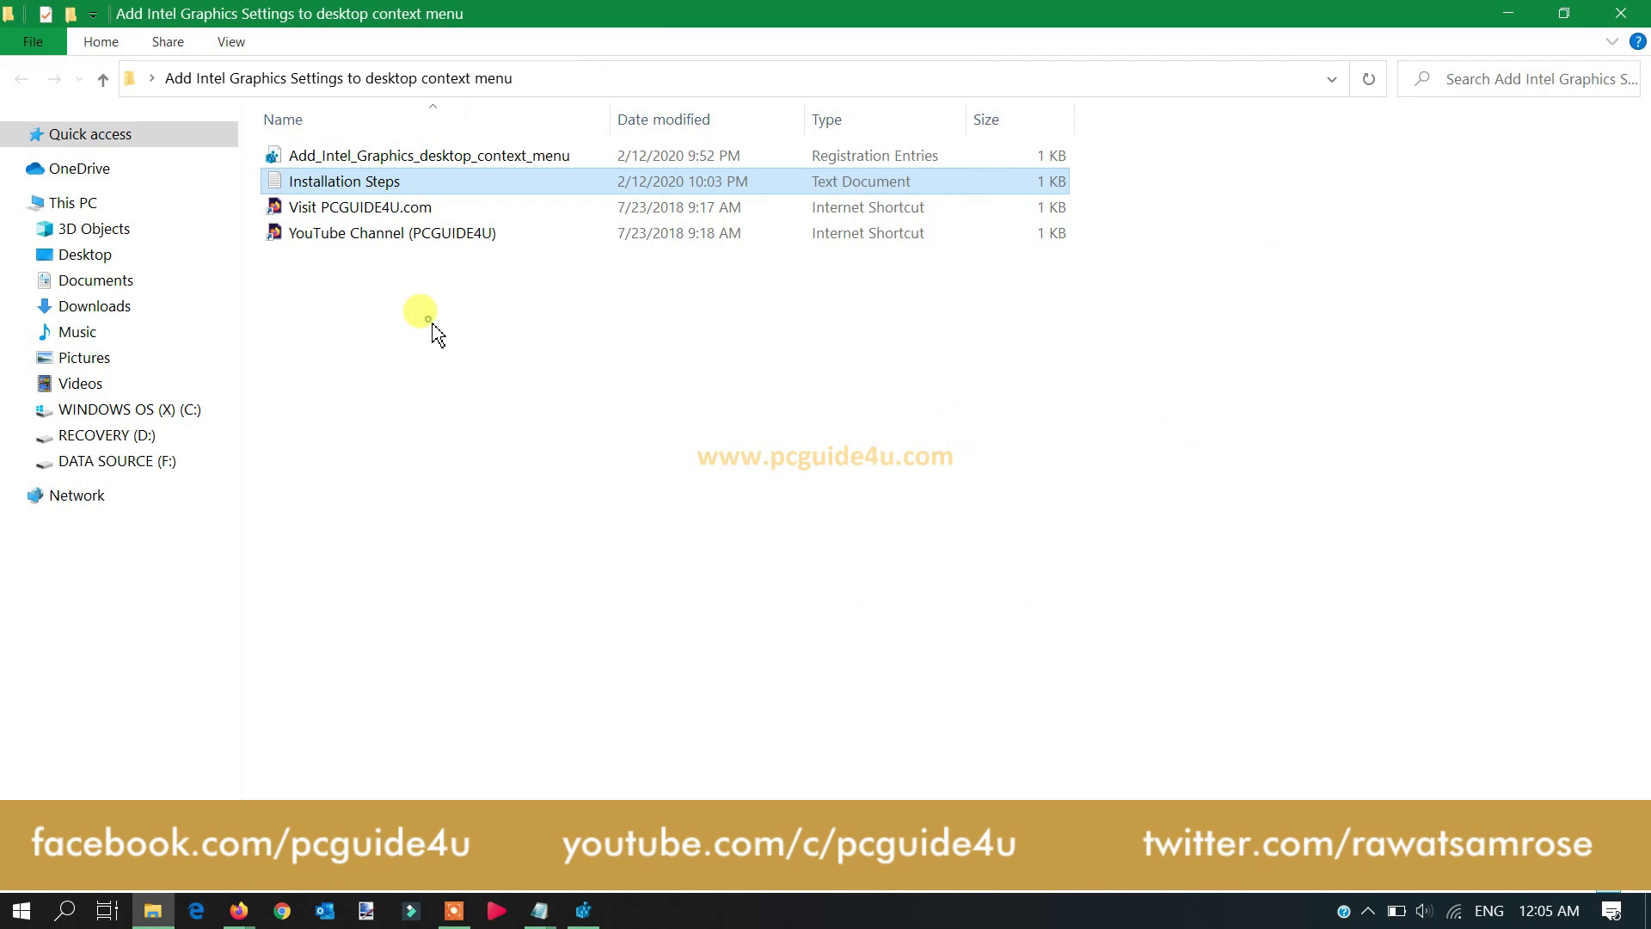
pyautogui.click(471, 156)
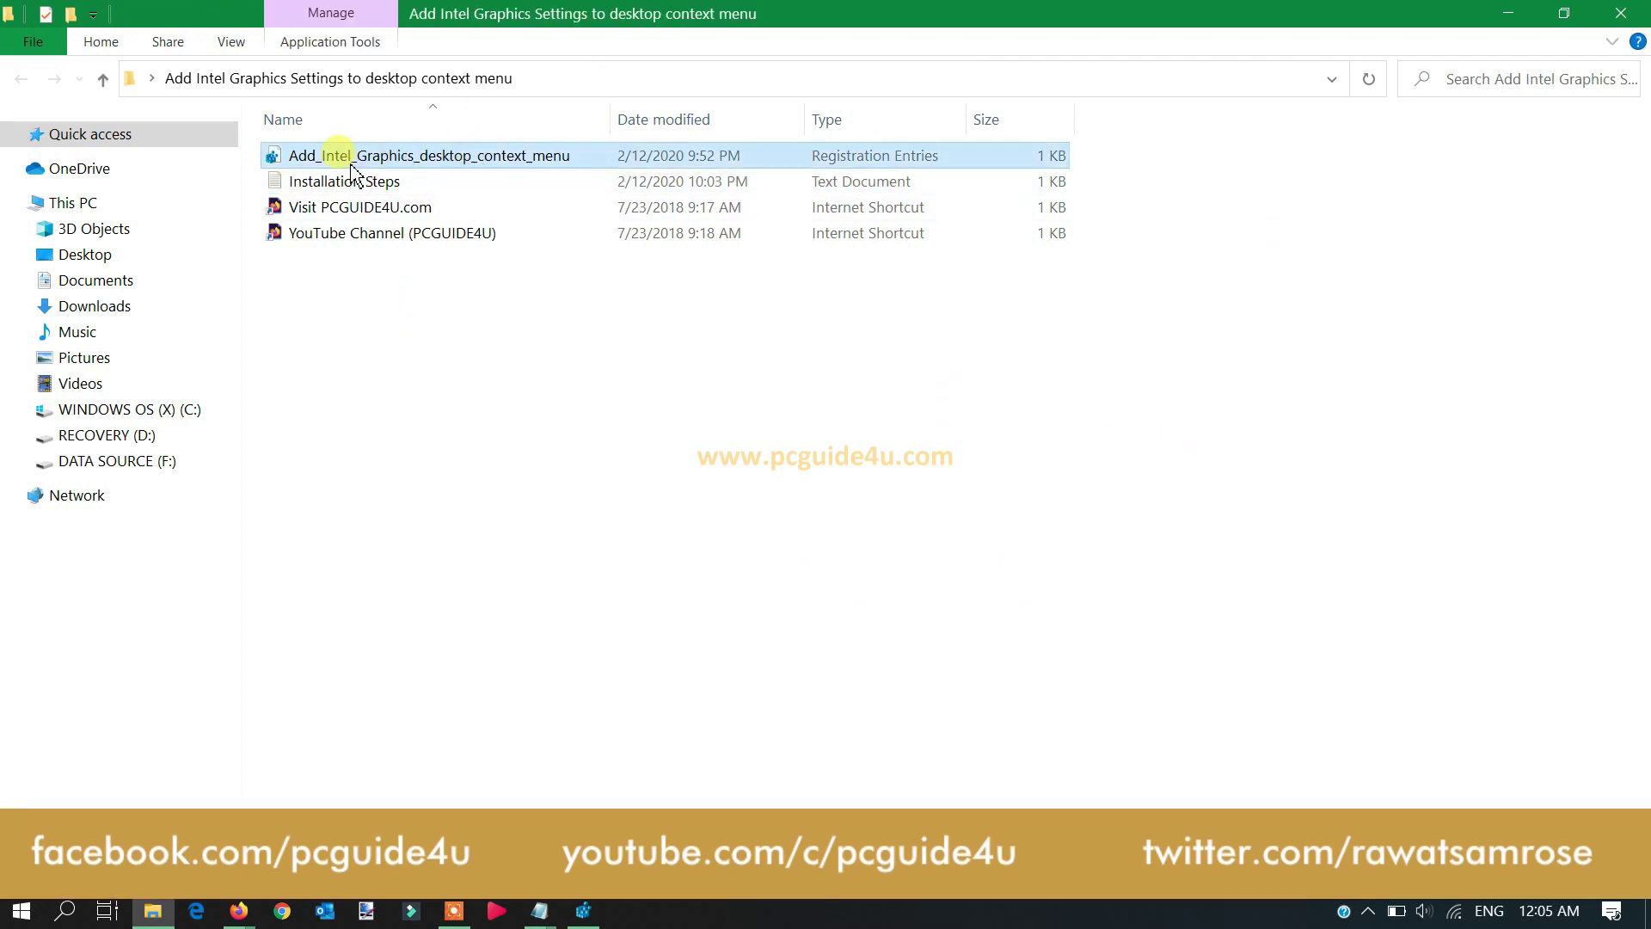
# Merge Add_Intel_Graphics_desktop_context_menu into the registry, confirming both prompts, then close Explorer and Notepad
pyautogui.rightClick(520, 167)
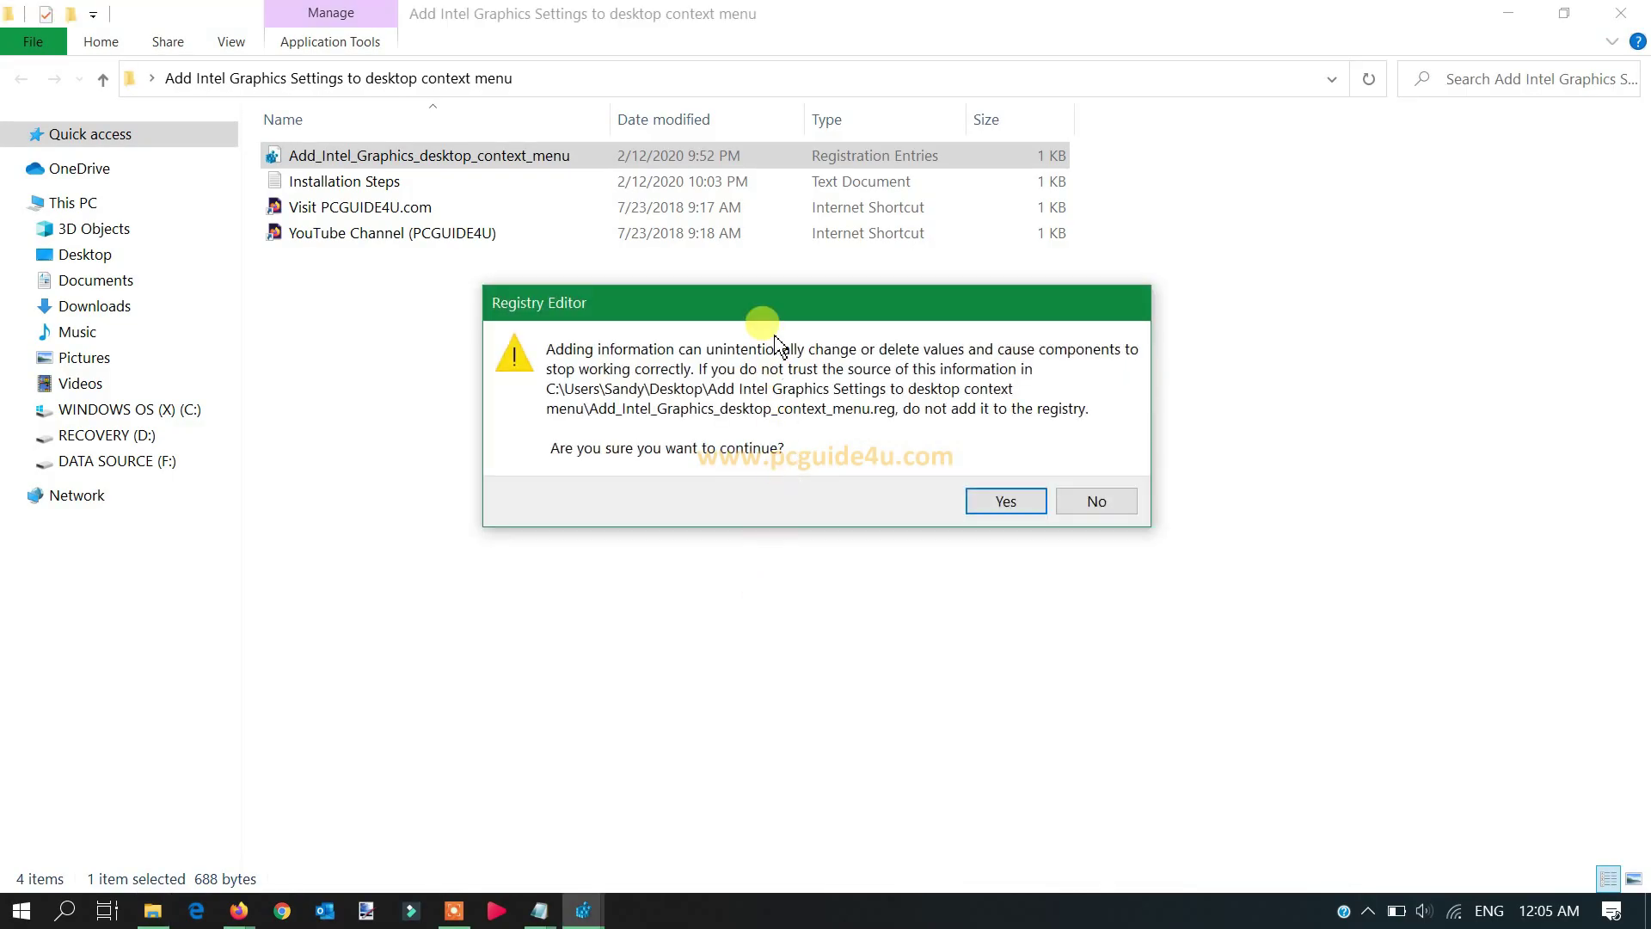
pyautogui.moveTo(754, 304); pyautogui.dragTo(730, 283)
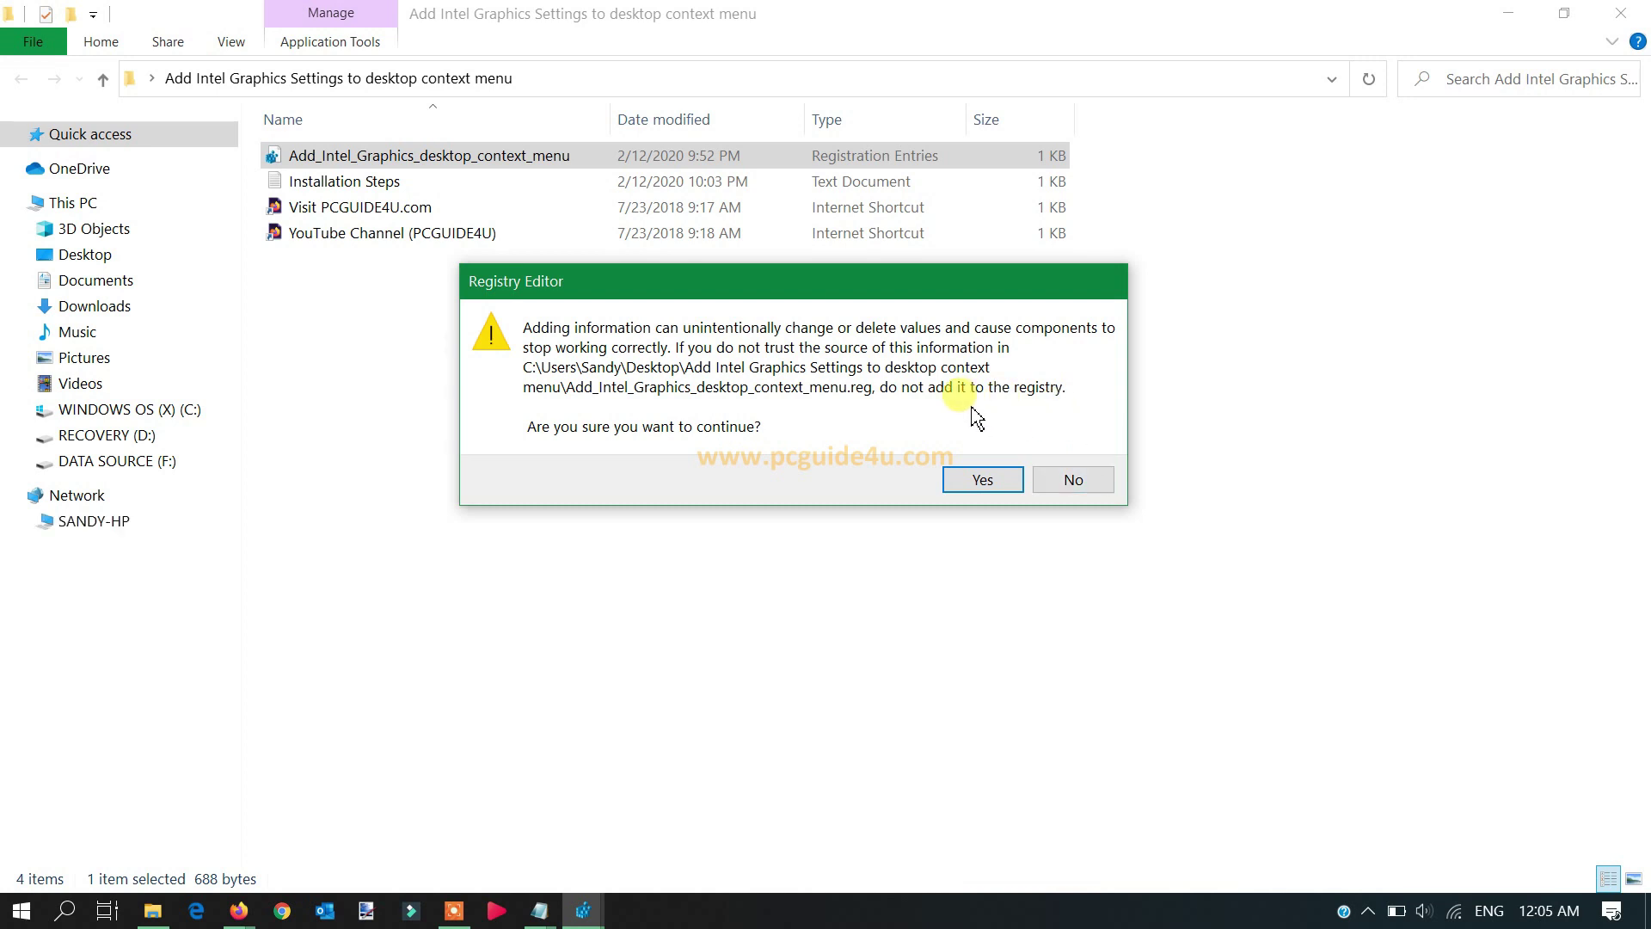
pyautogui.click(1008, 491)
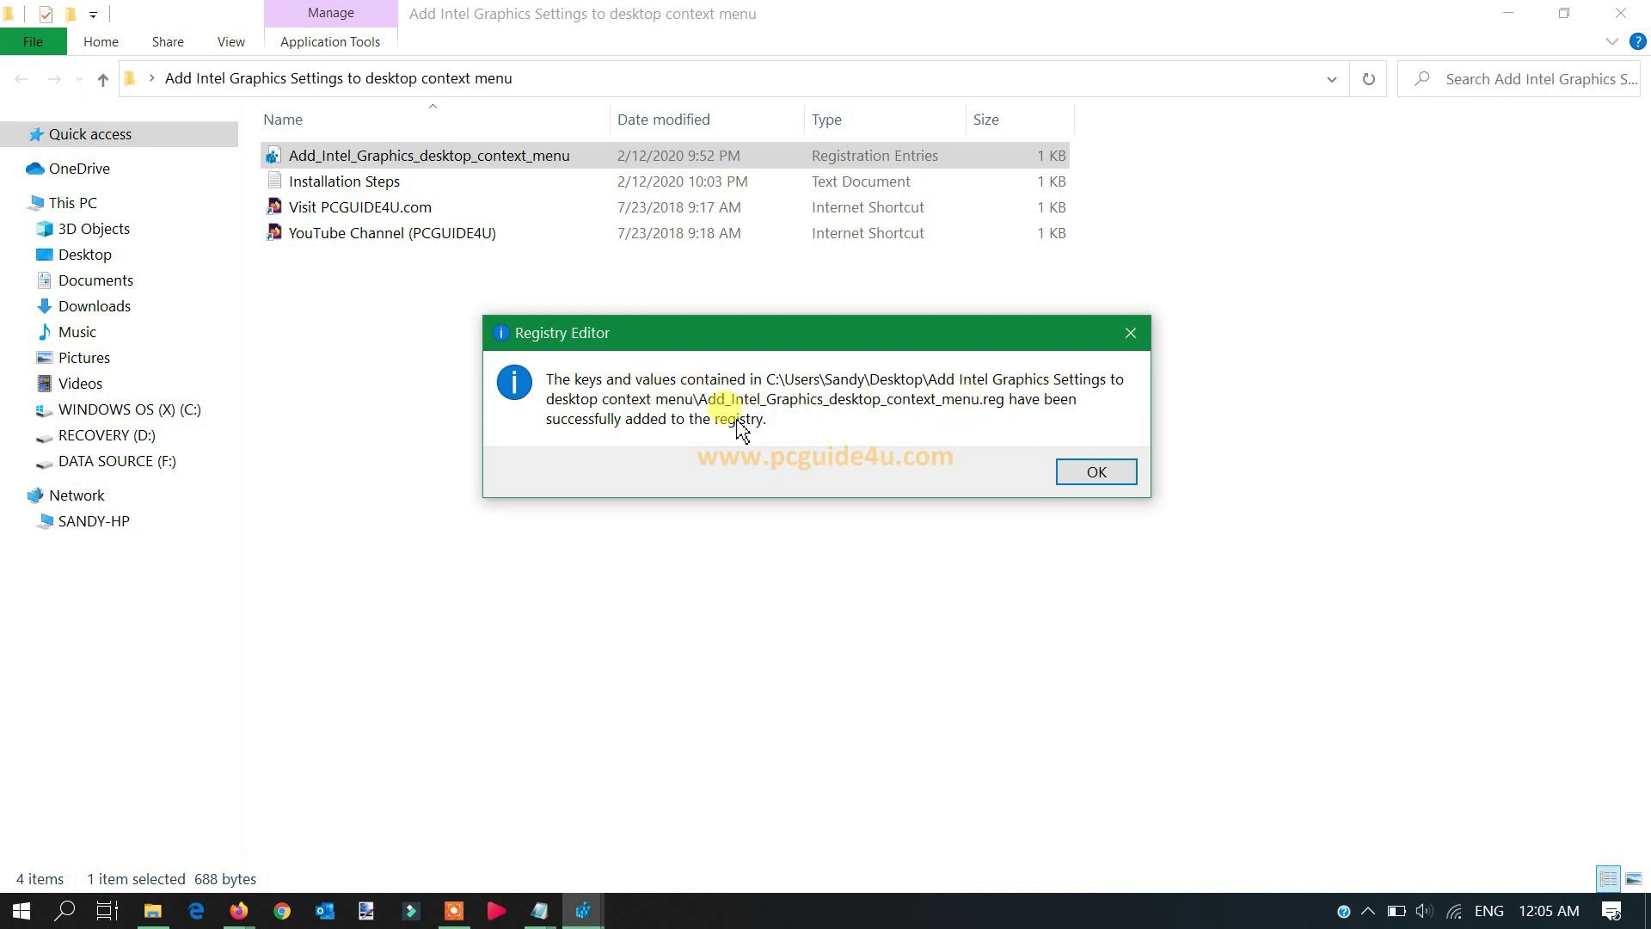
pyautogui.click(1118, 478)
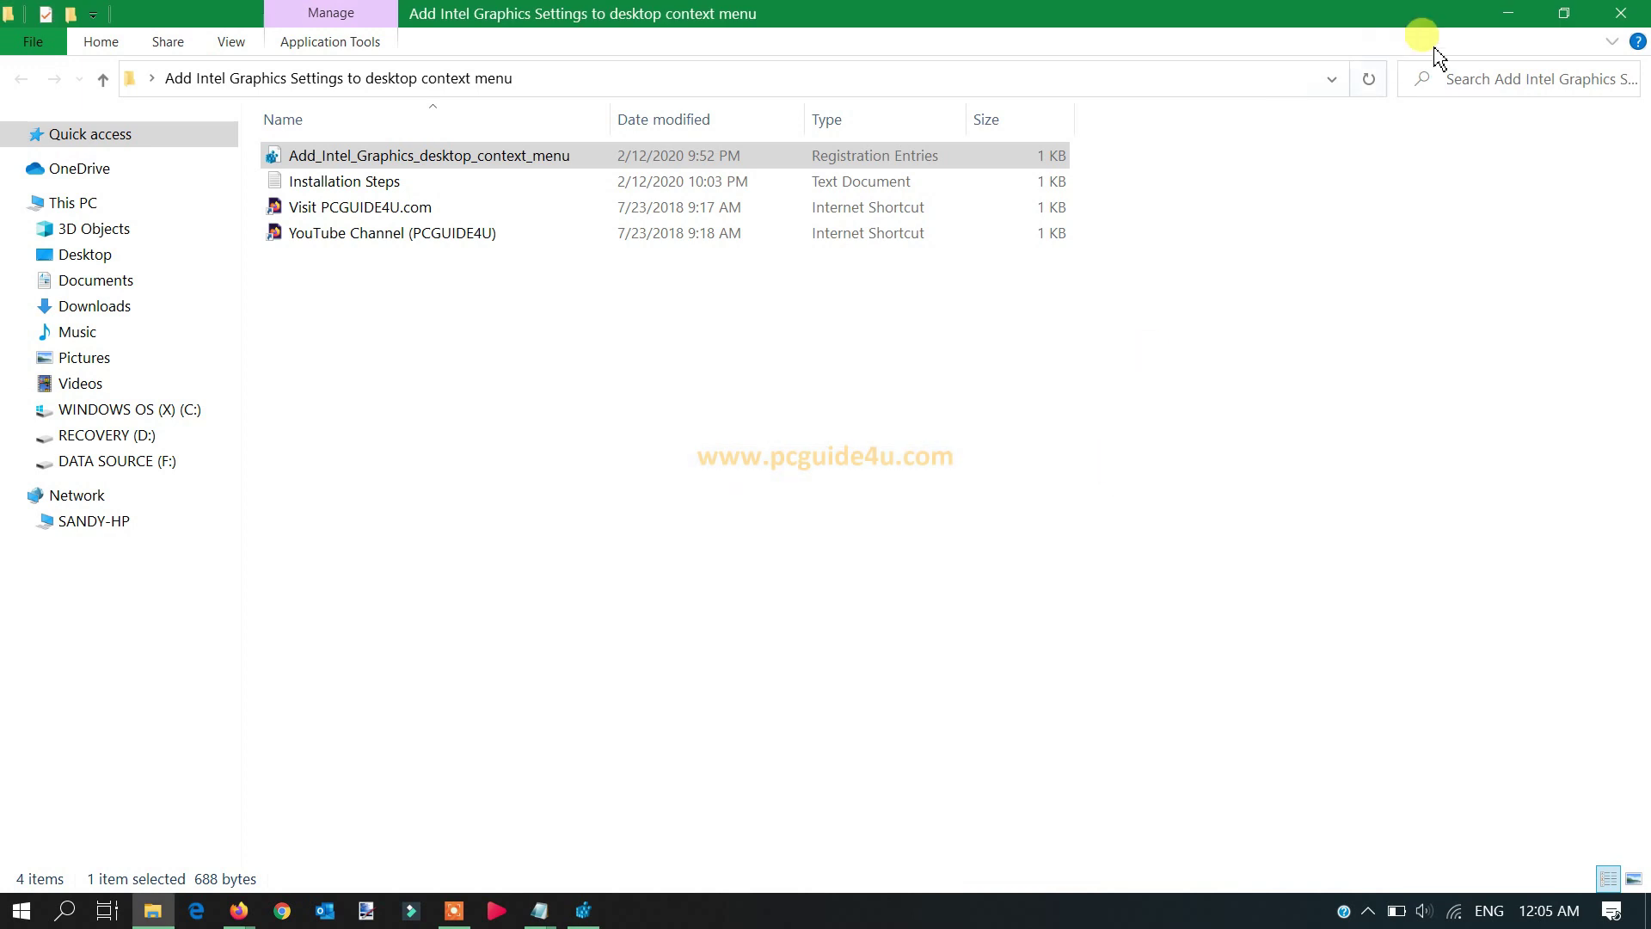
pyautogui.click(1637, 19)
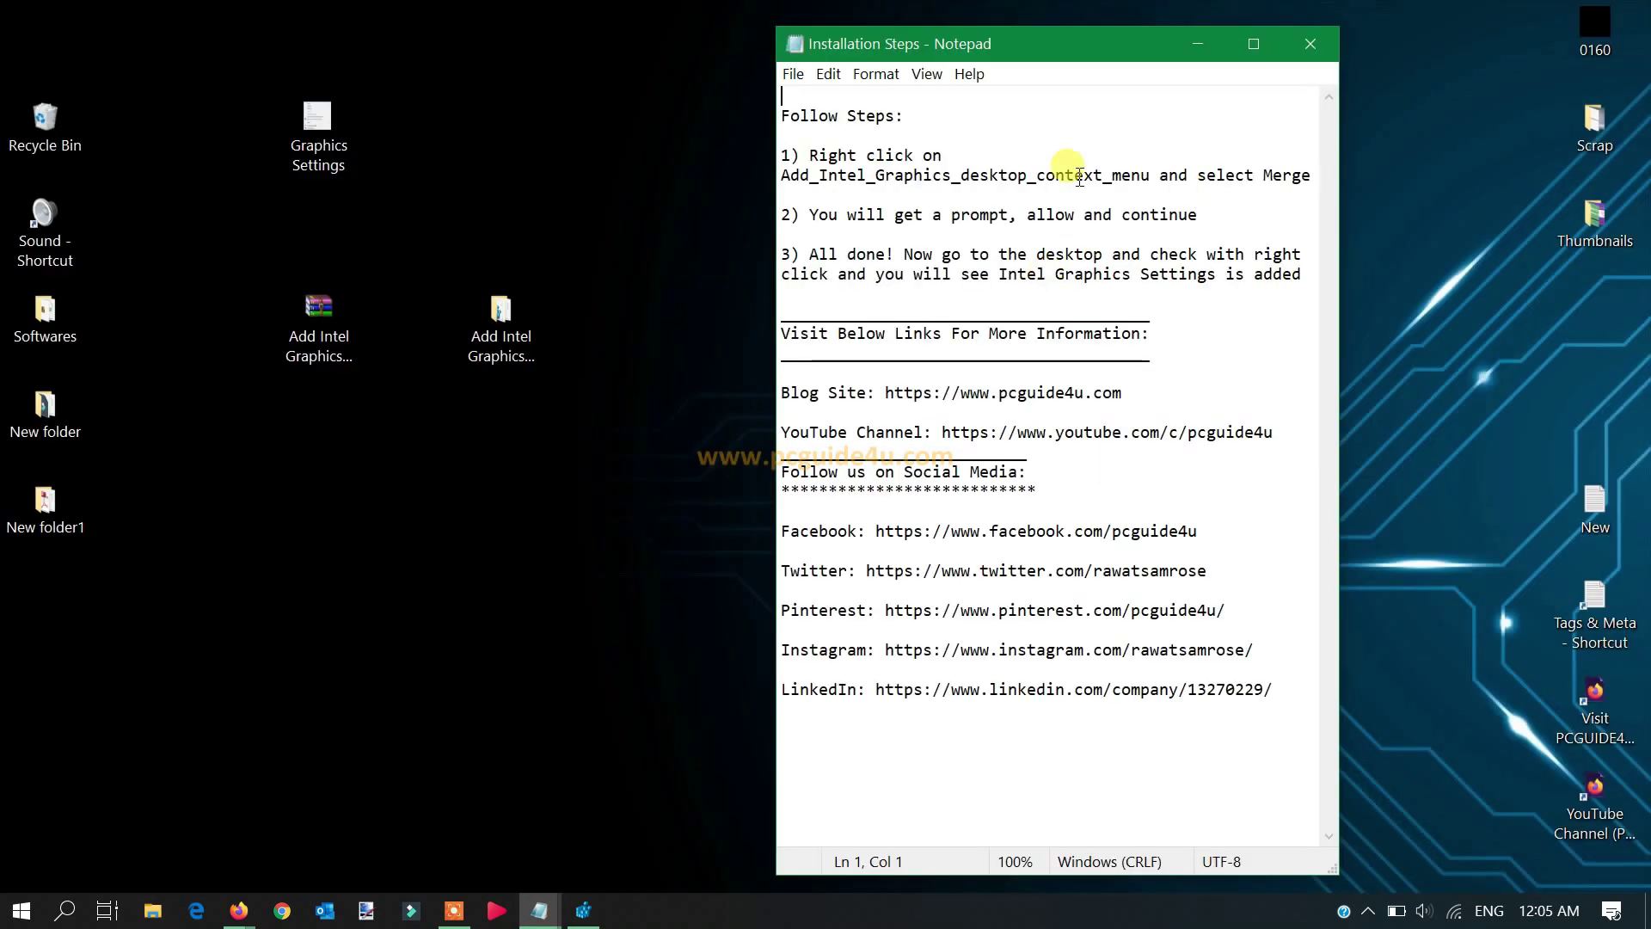
pyautogui.click(1311, 26)
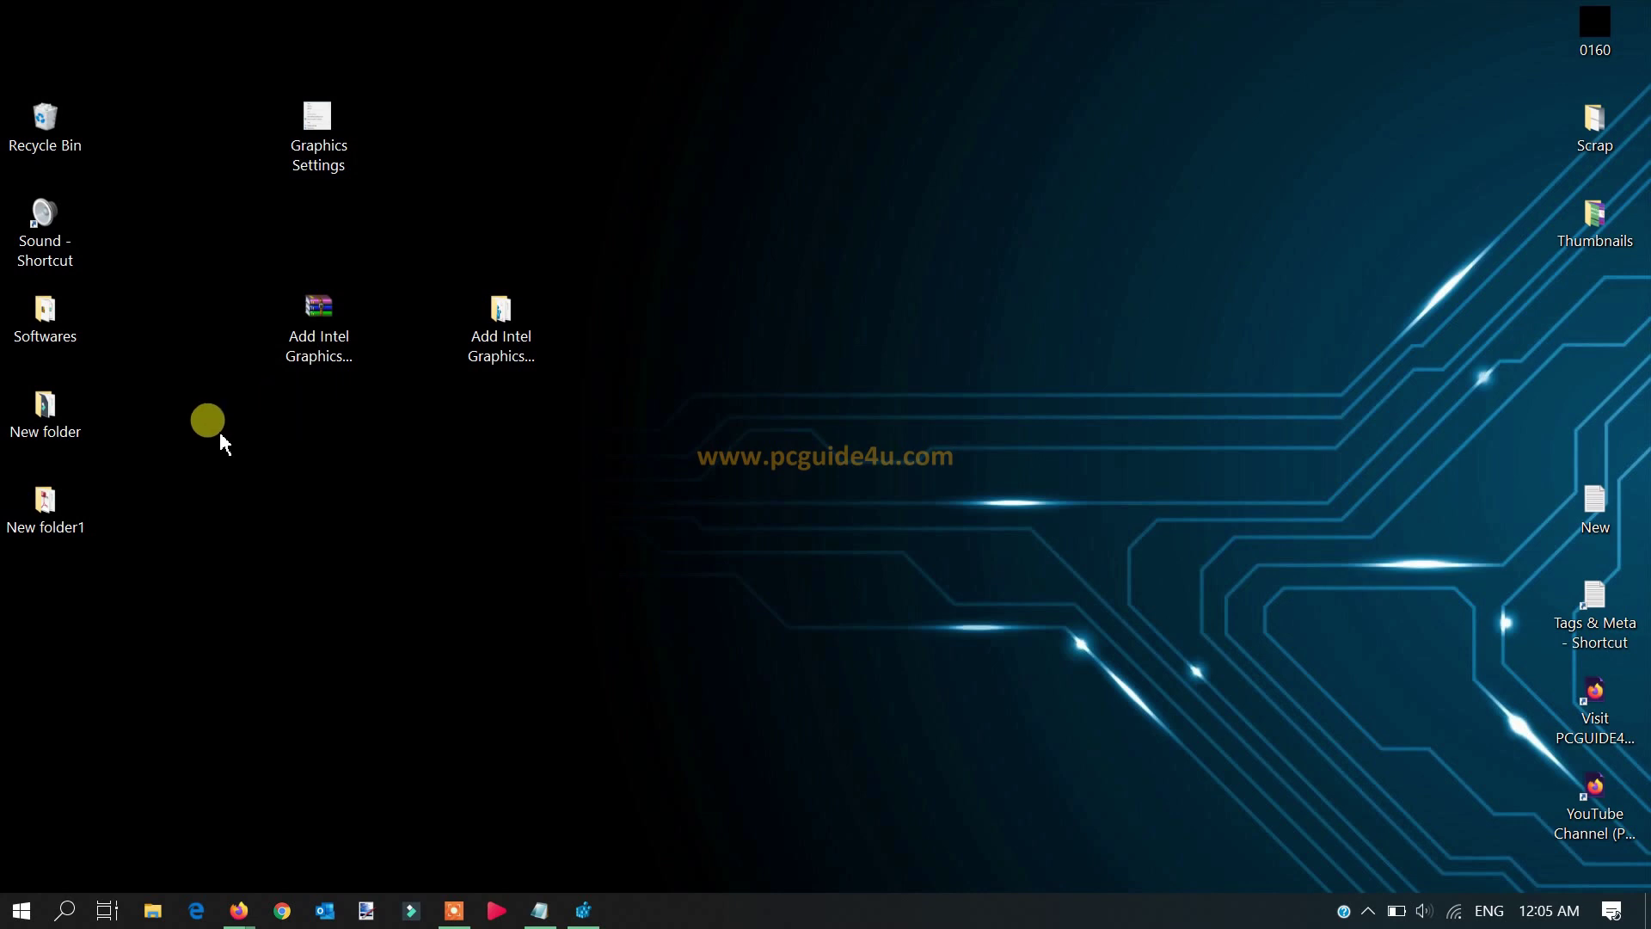
# Verify the new igfxcui and igfxDTCM keys under Directory\Background\shellex\ContextMenuHandlers, then close Registry Editor
pyautogui.click(589, 916)
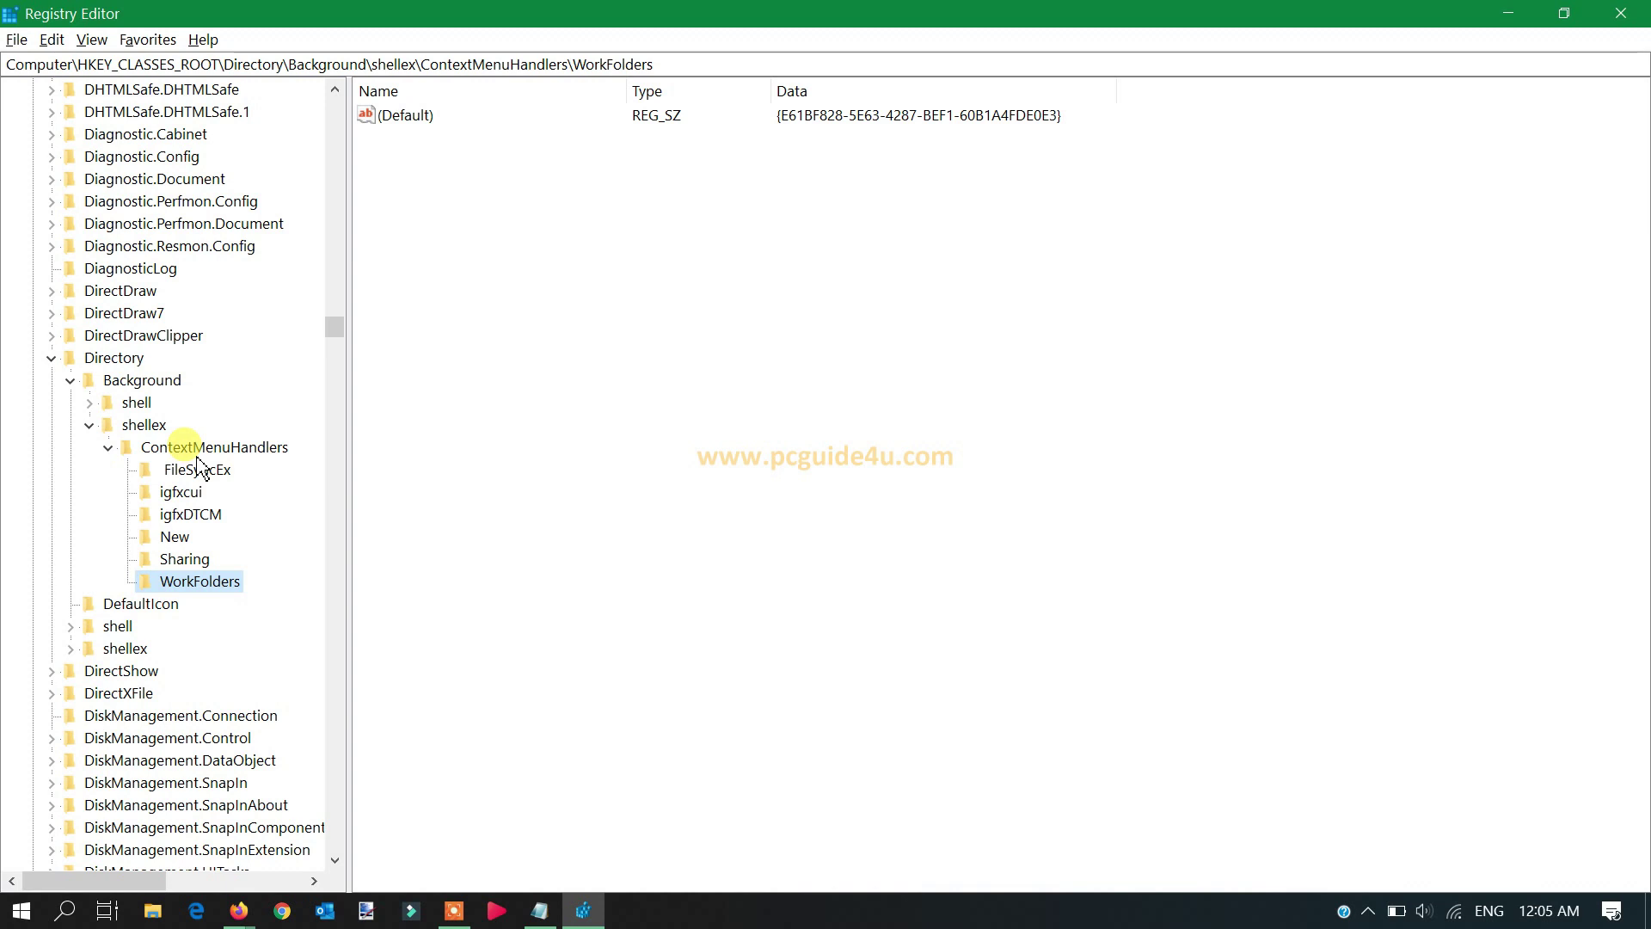
pyautogui.click(181, 492)
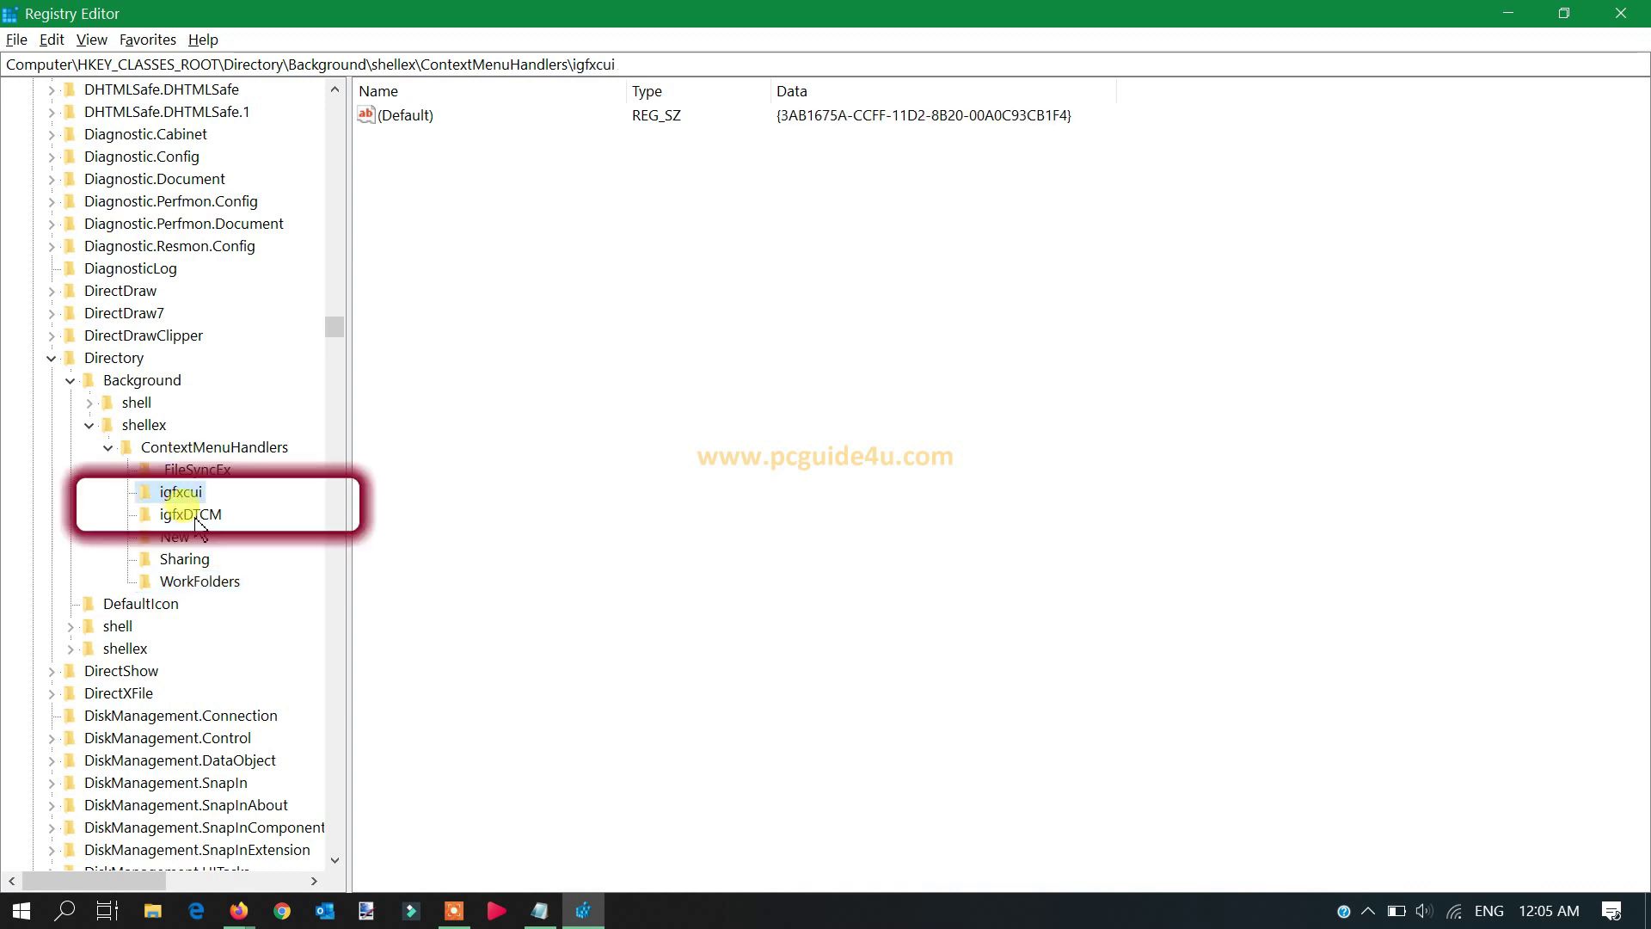
pyautogui.click(194, 515)
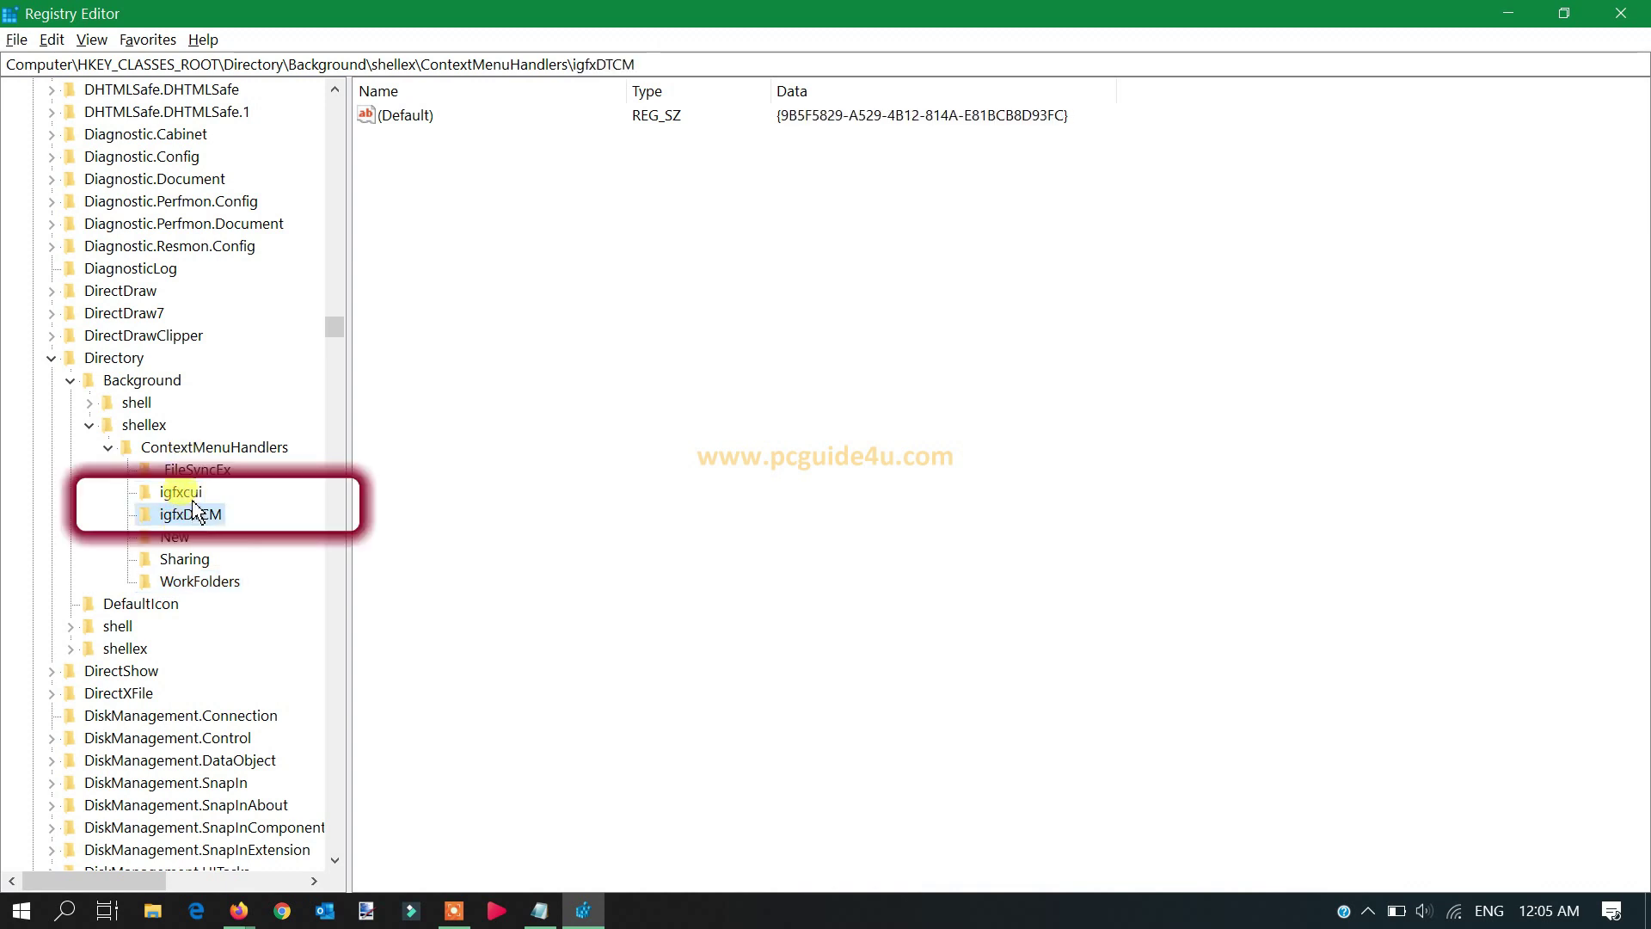
pyautogui.click(185, 492)
pyautogui.click(196, 514)
pyautogui.click(191, 497)
pyautogui.click(202, 514)
pyautogui.click(195, 502)
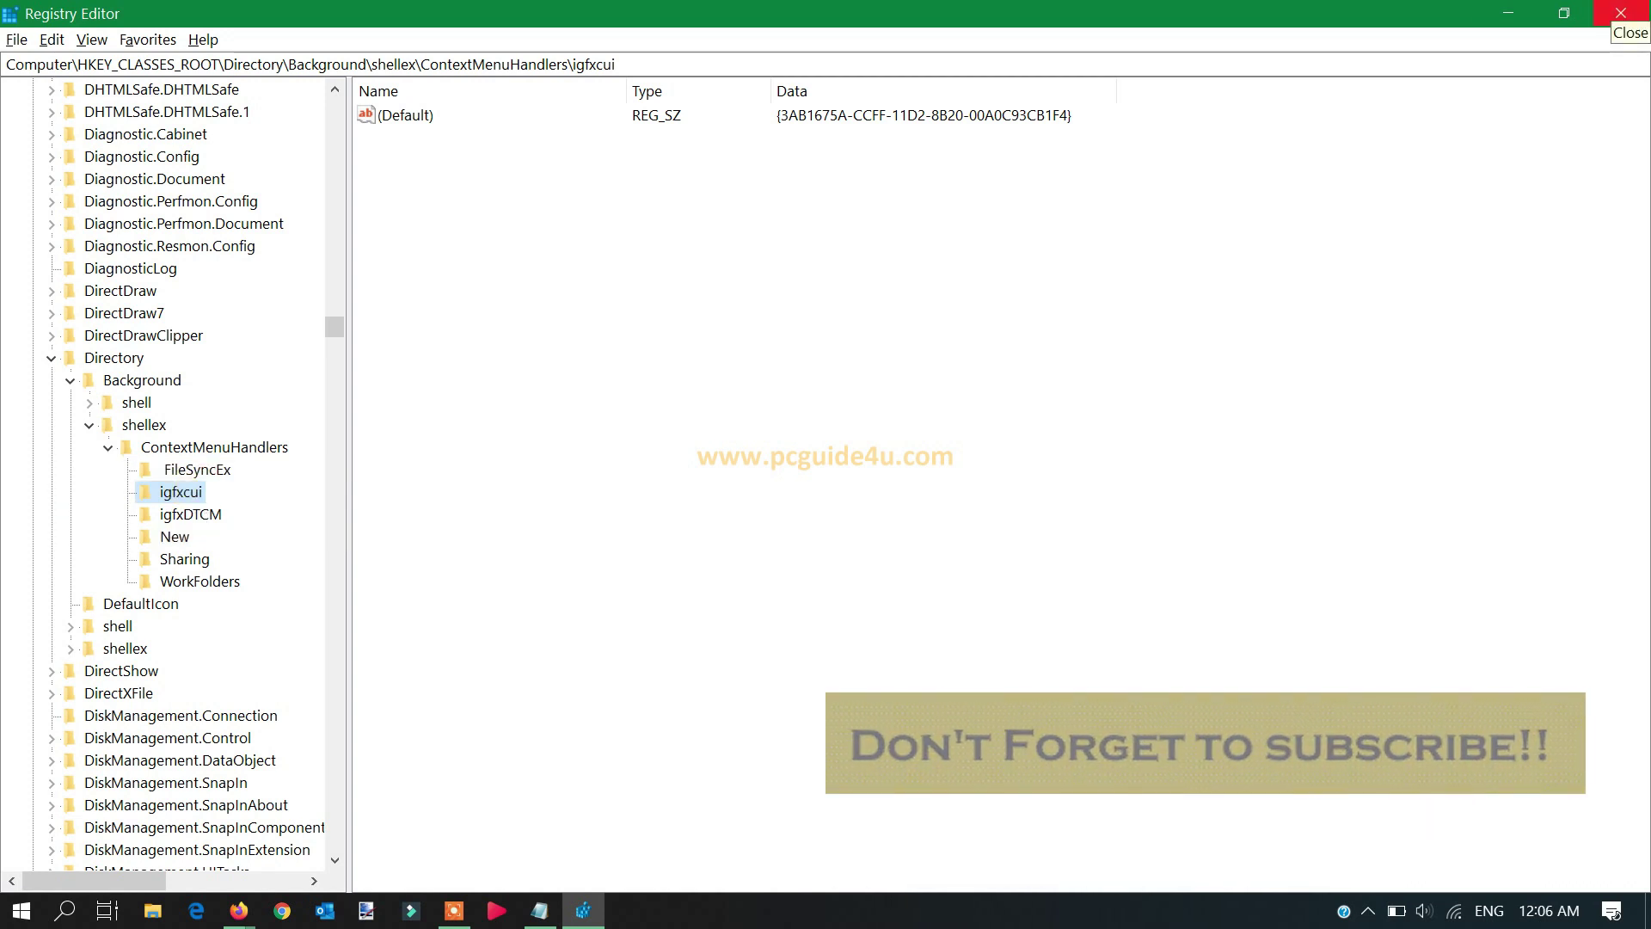
pyautogui.click(1621, 13)
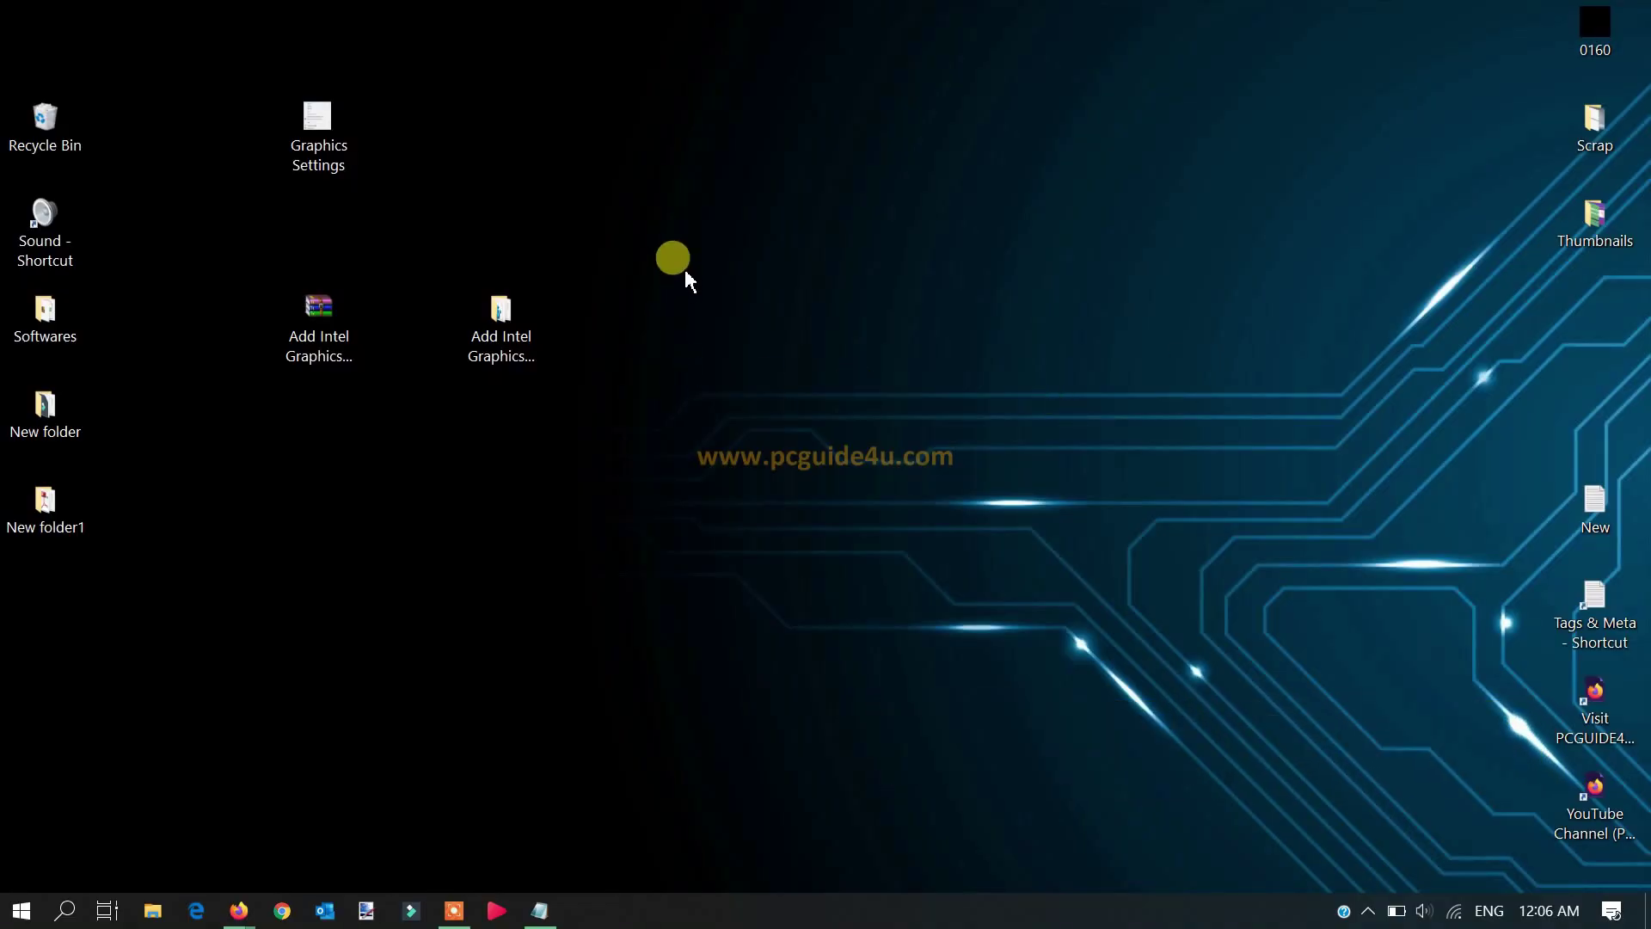
# Launch Intel Graphics Settings from the desktop right-click menu
pyautogui.rightClick(685, 270)
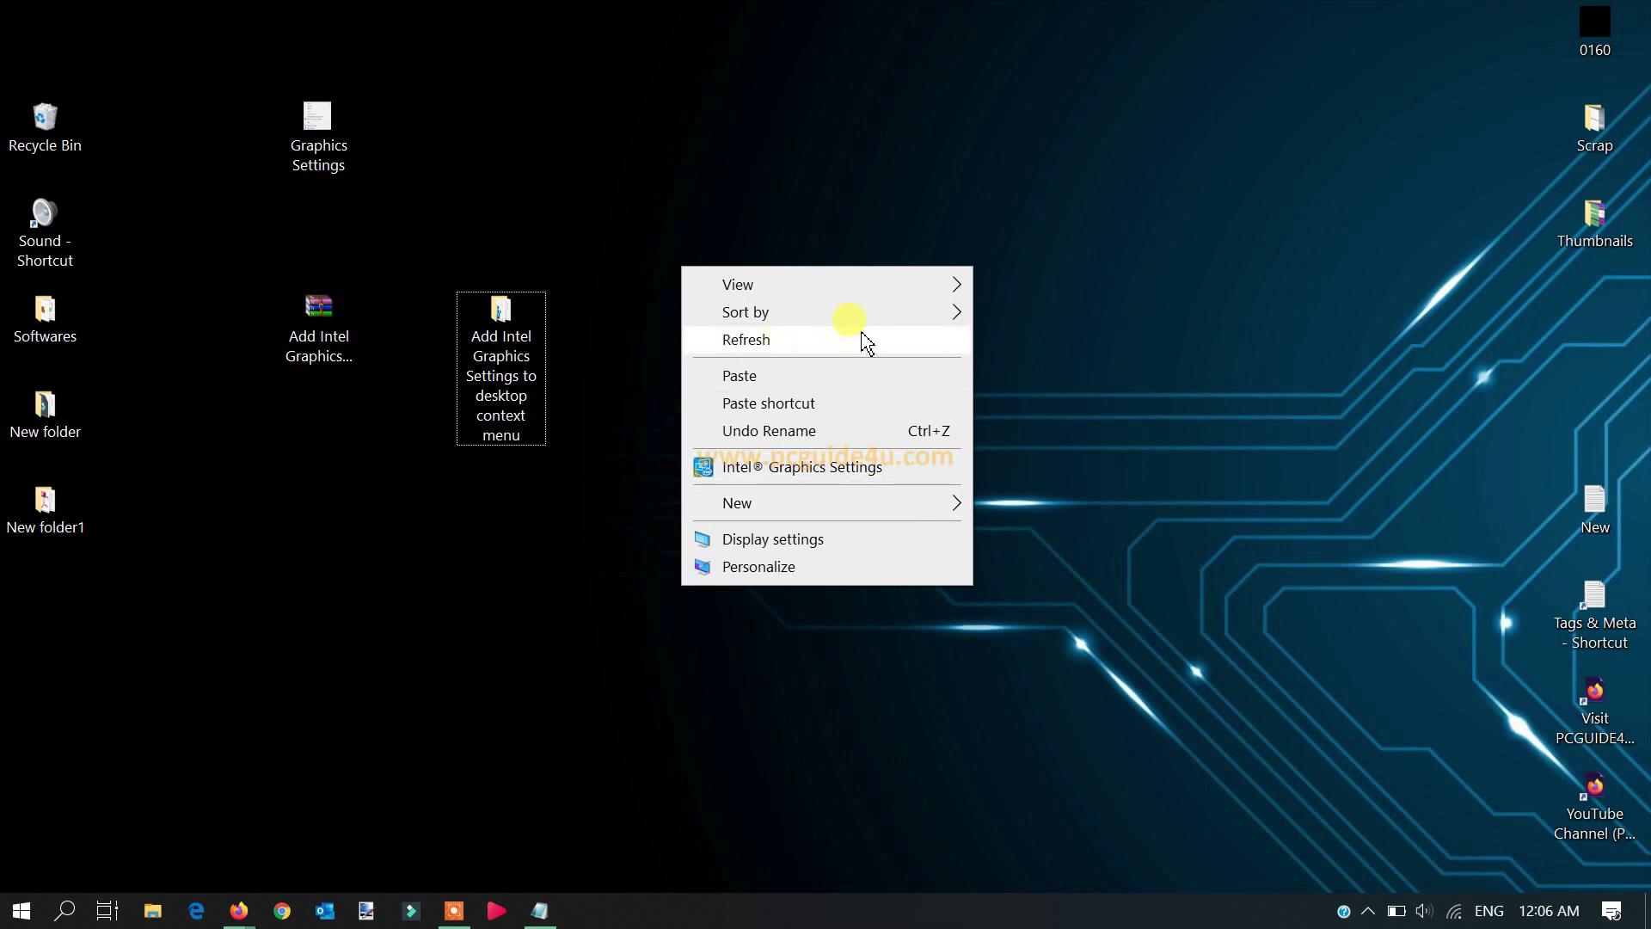
pyautogui.click(873, 471)
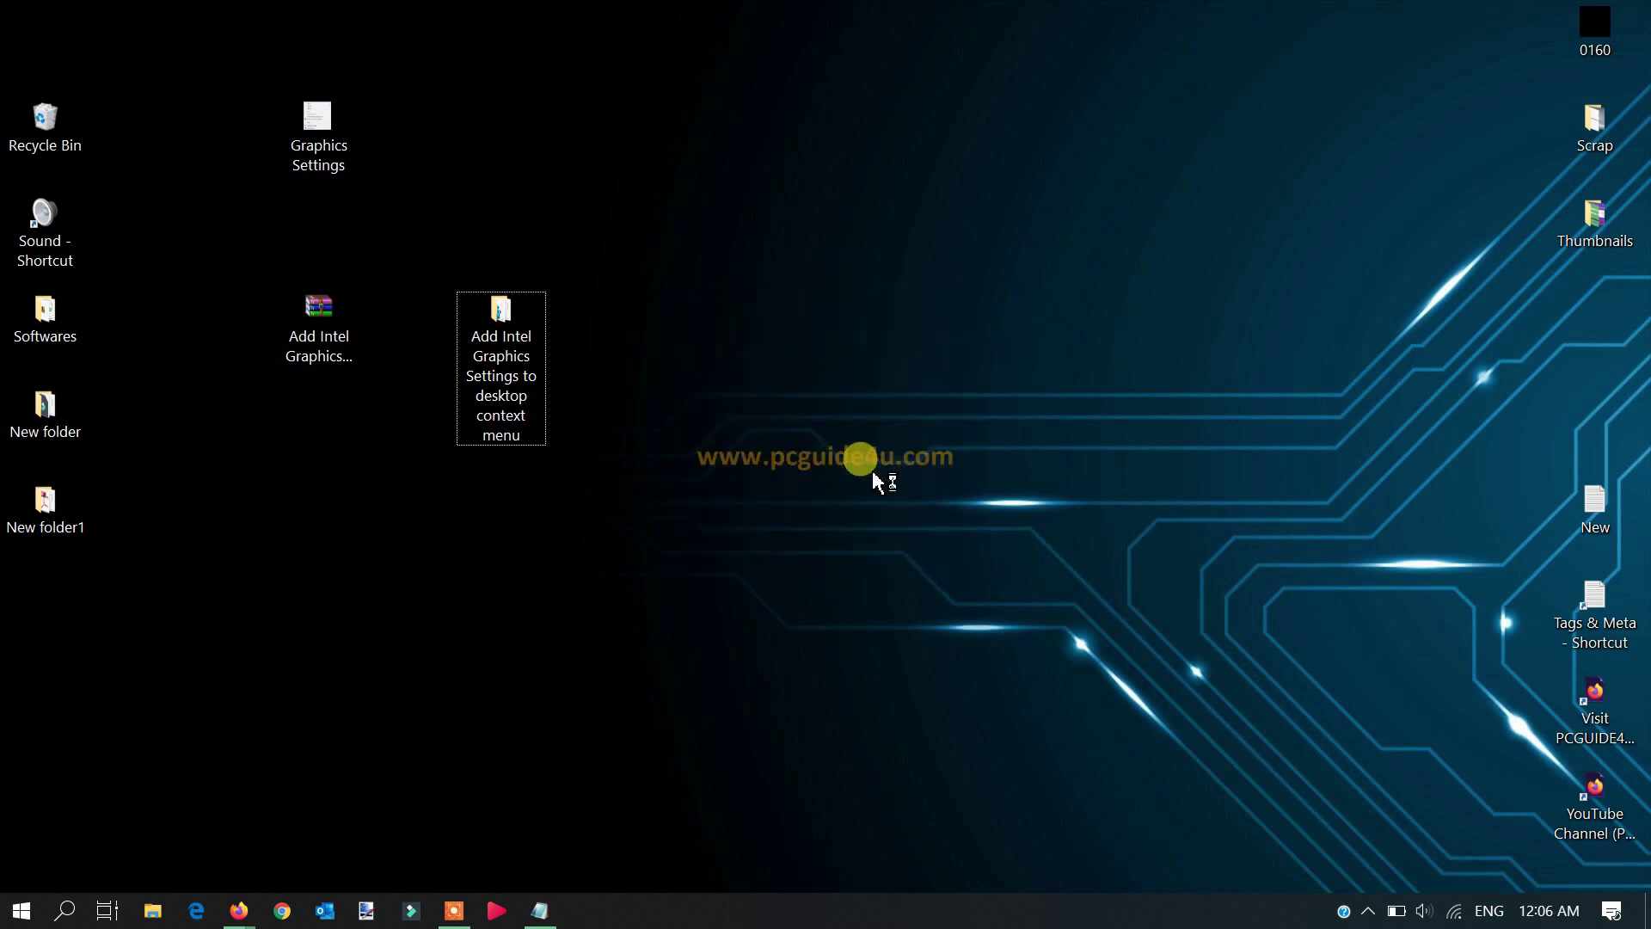